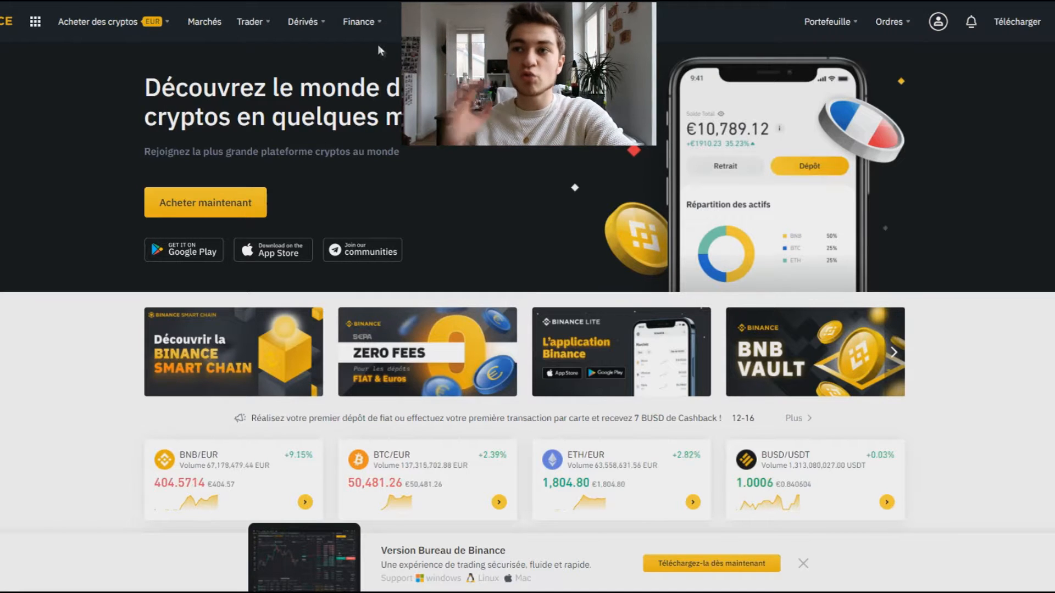
Look over the Binance services and crypto purchase options, and open the markets overview
mouse_move(367, 31)
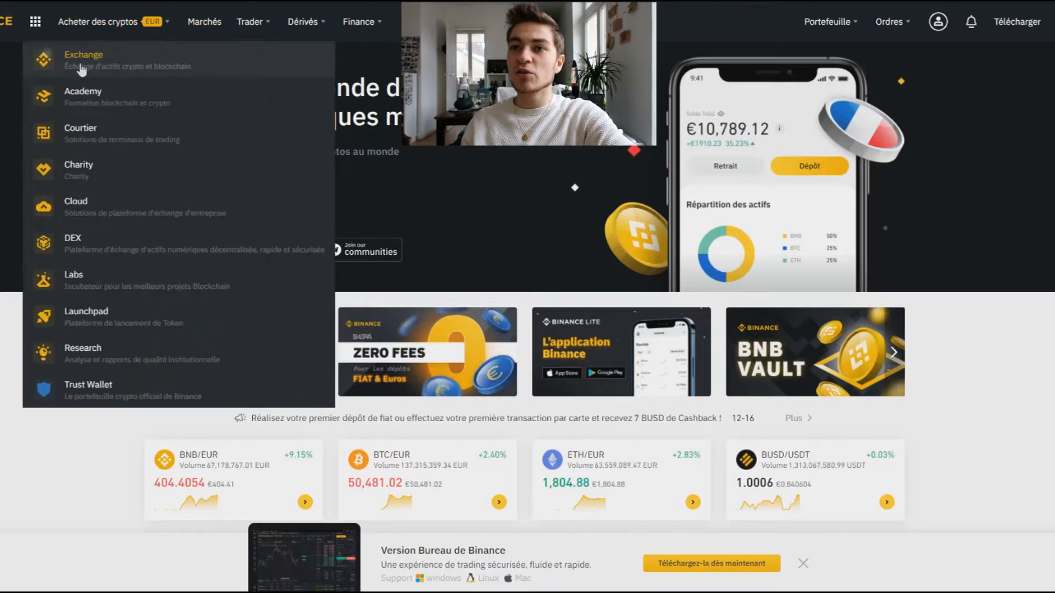
mouse_move(53, 37)
mouse_move(75, 55)
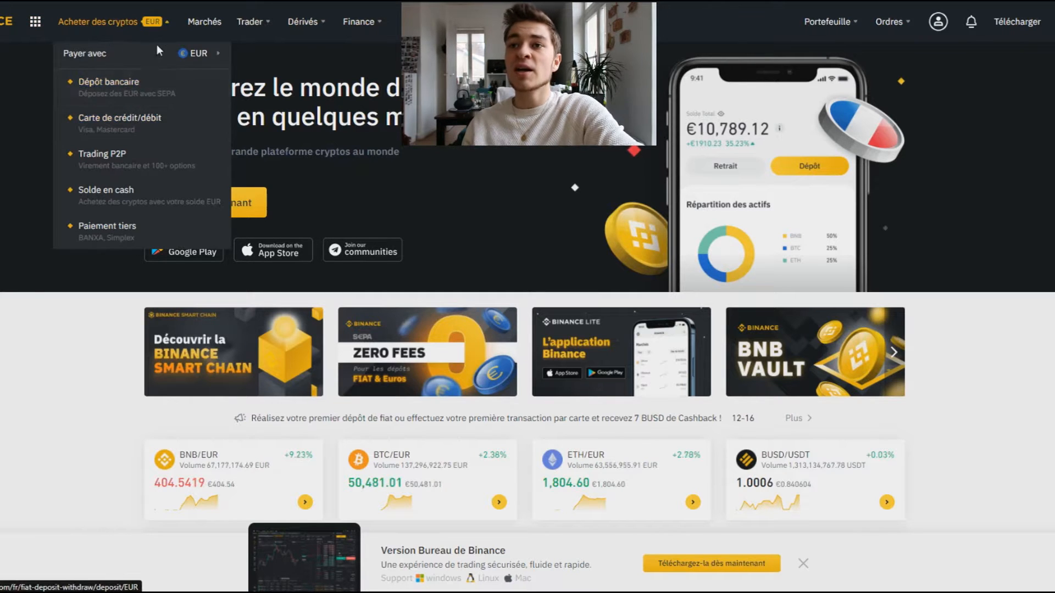
left_click(222, 30)
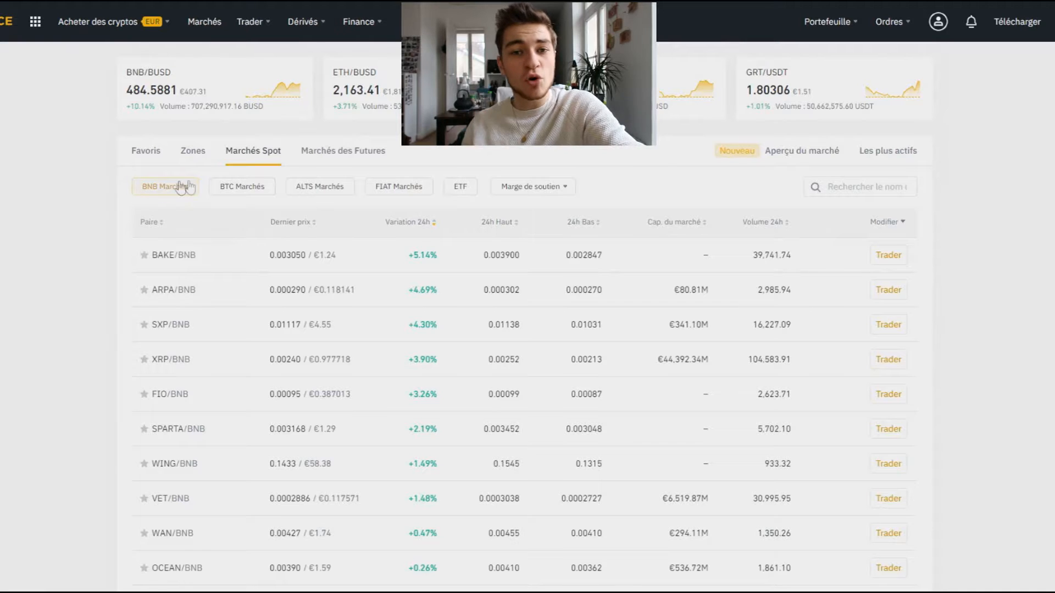
Open the Convertir trading page and view the currencies available for converting from USDT to BTC
mouse_move(245, 43)
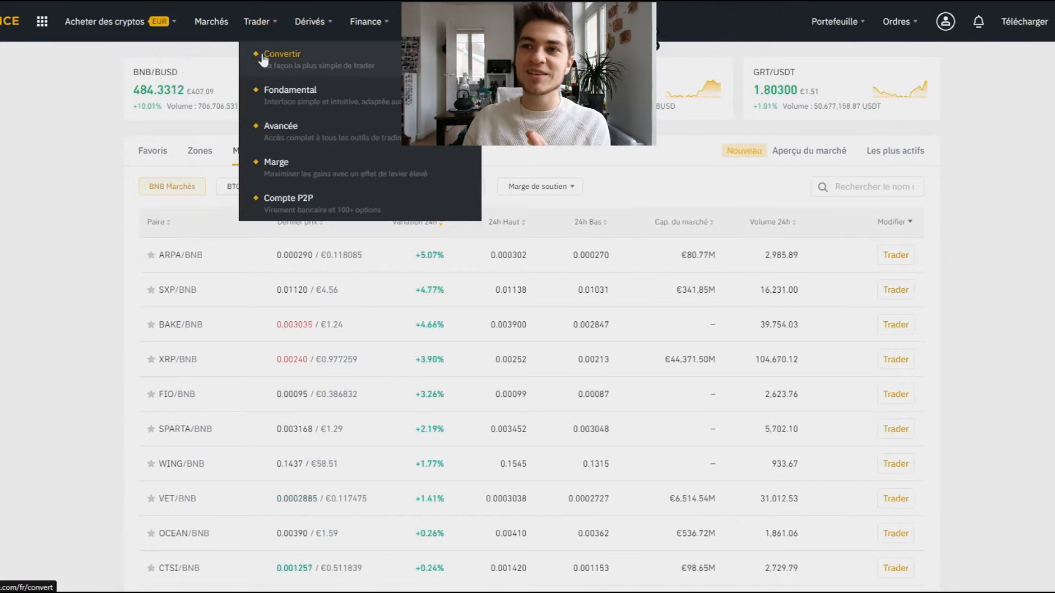
left_click(264, 56)
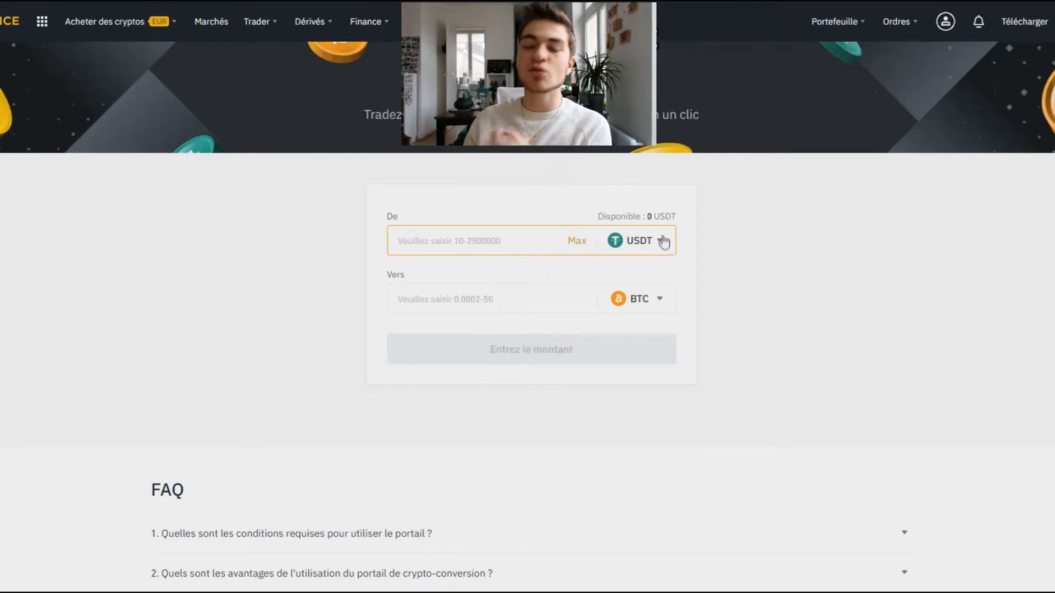
left_click(659, 300)
left_click(641, 244)
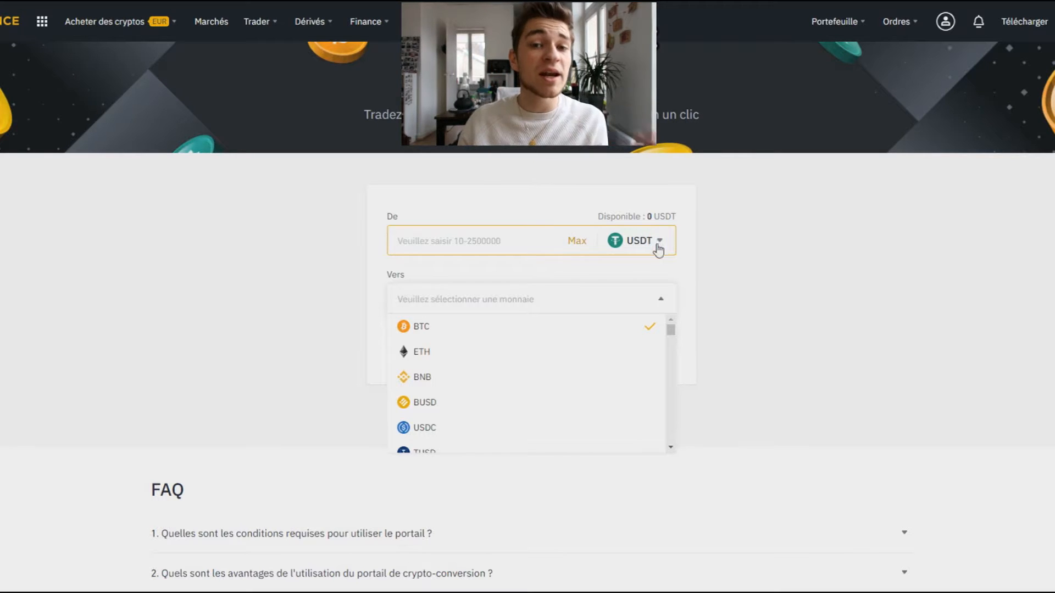
left_click(698, 287)
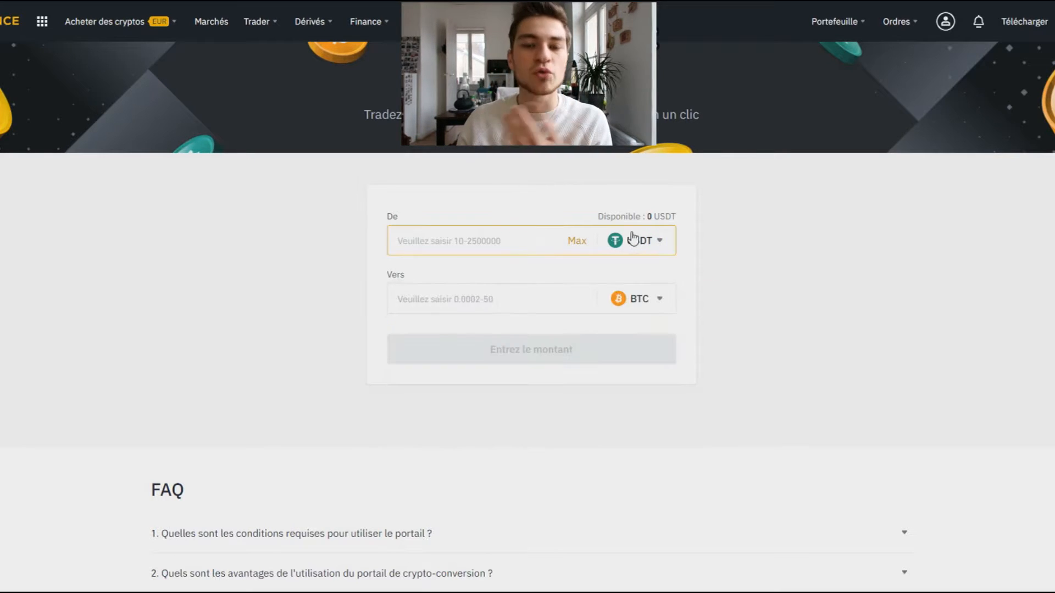
Open the account's security settings
mouse_move(159, 38)
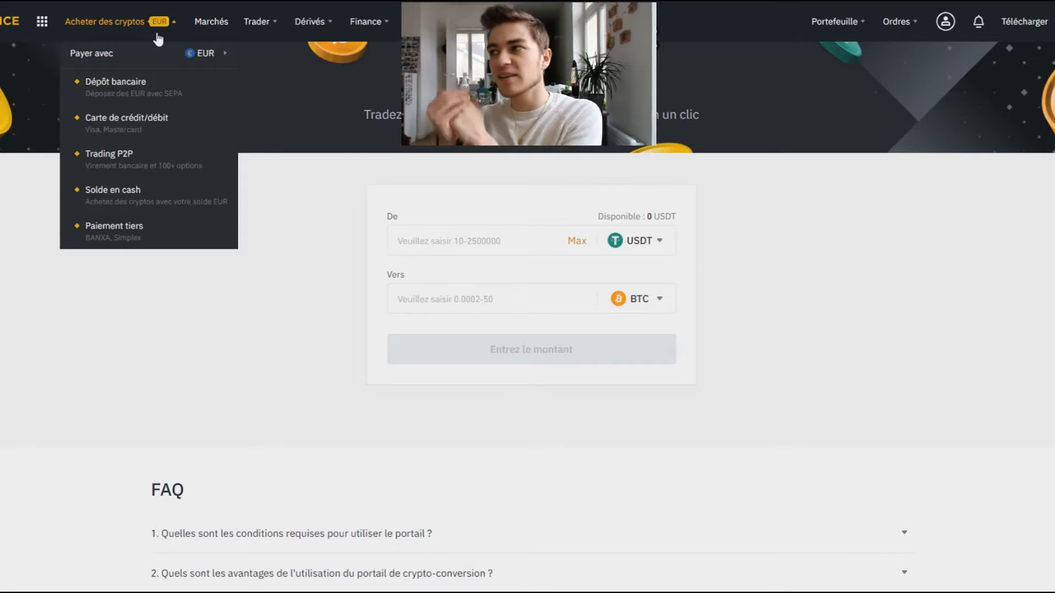
mouse_move(867, 25)
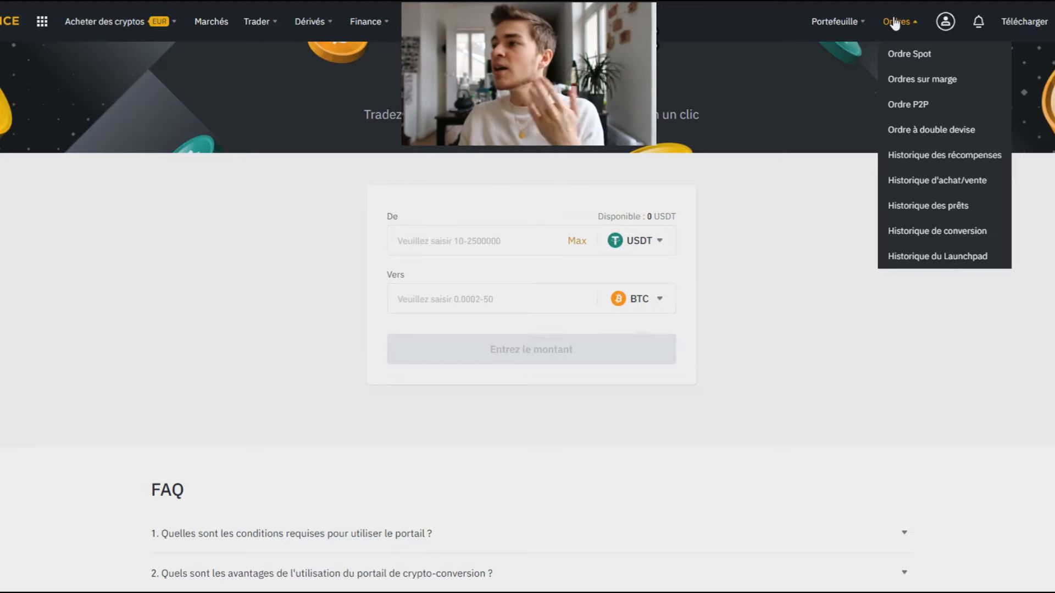
mouse_move(938, 19)
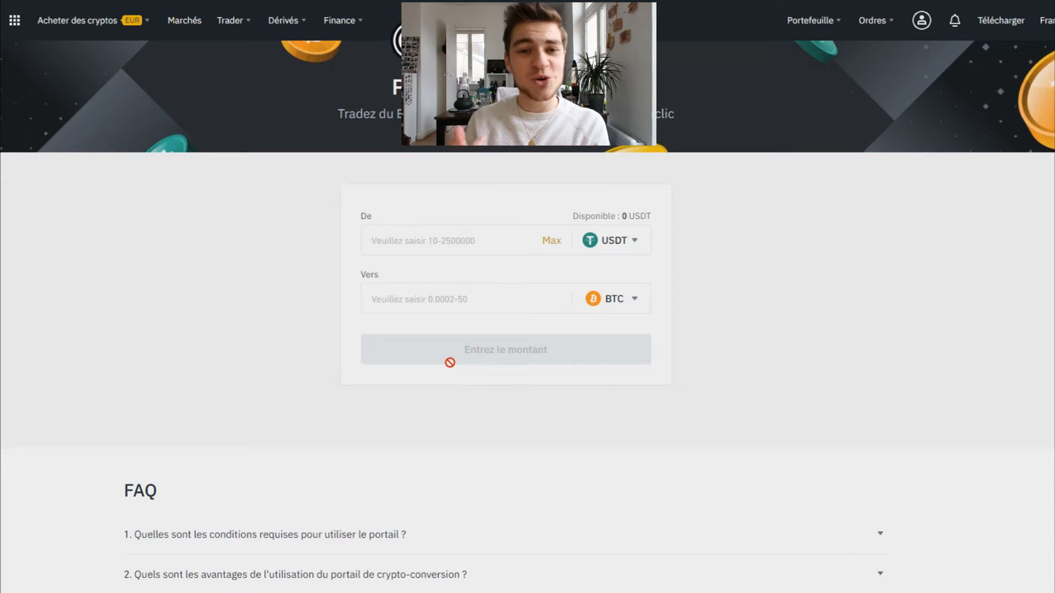
mouse_move(915, 37)
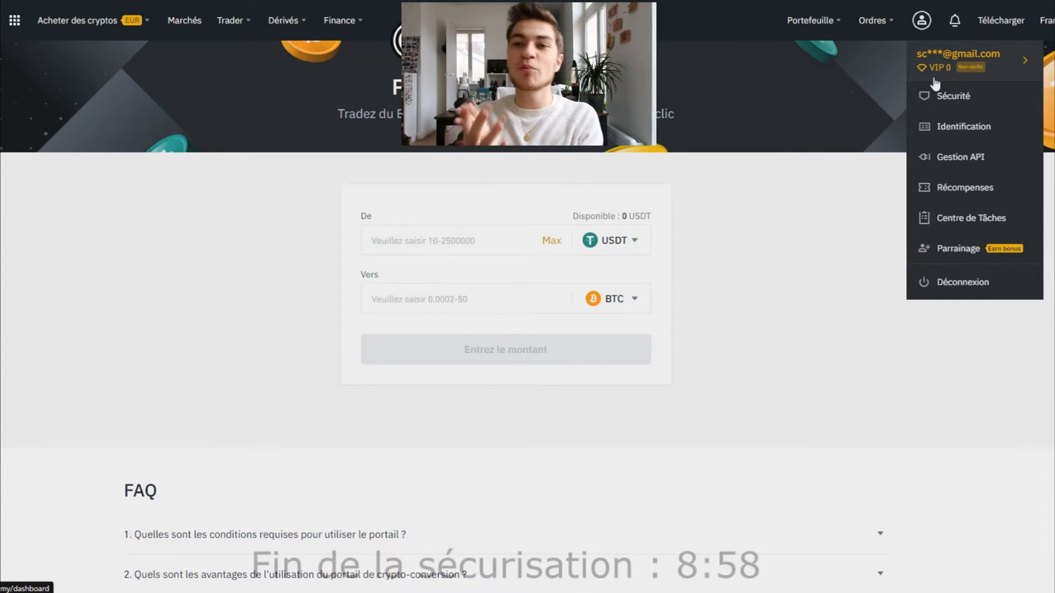
left_click(939, 96)
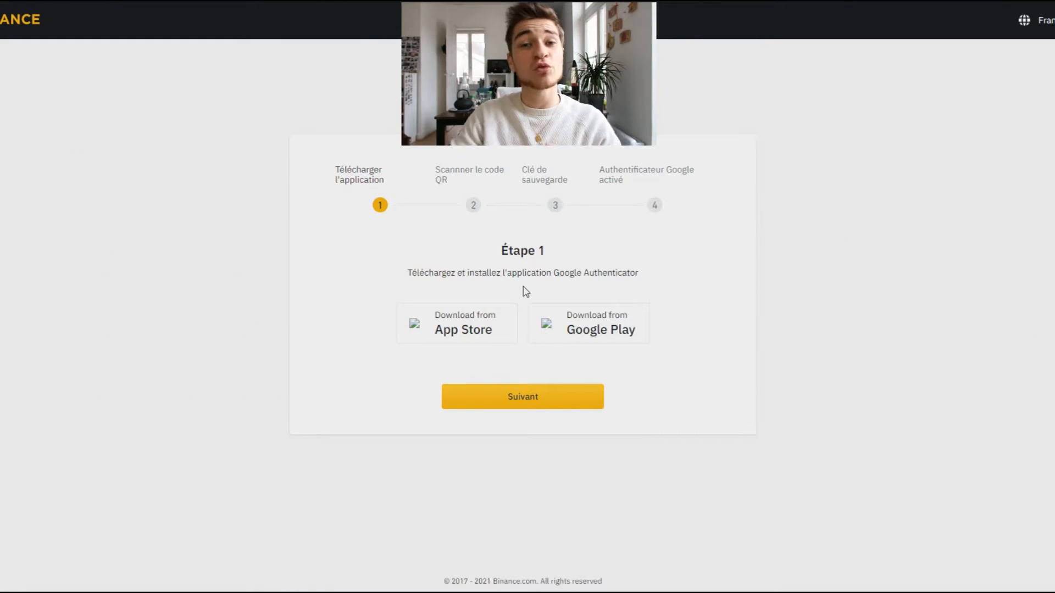
Go through the Google Authenticator setup past the QR code and backup key to the email verification code field, and leave it
left_click(503, 388)
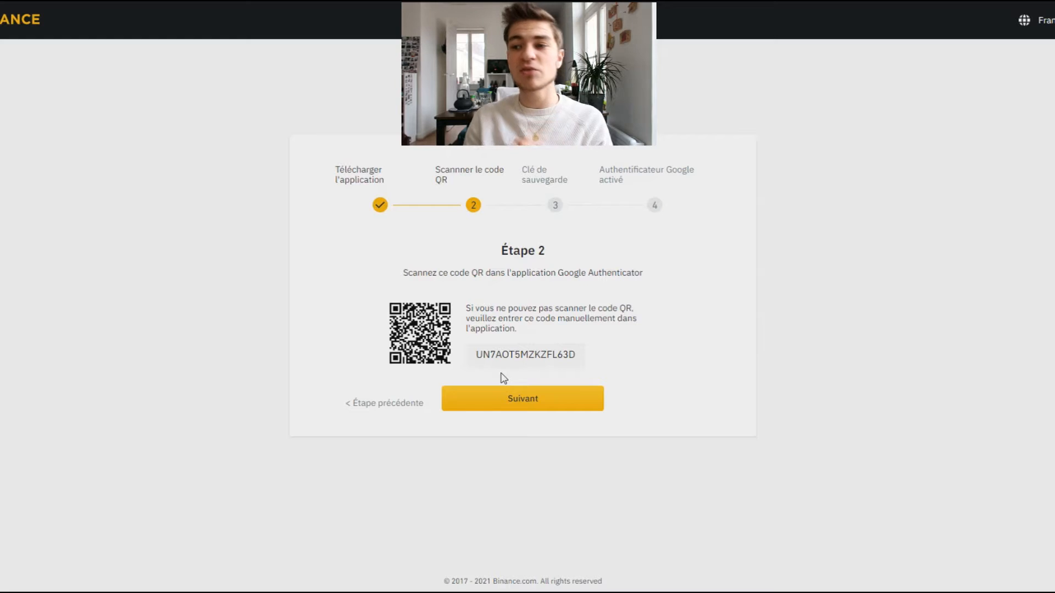
left_click(524, 408)
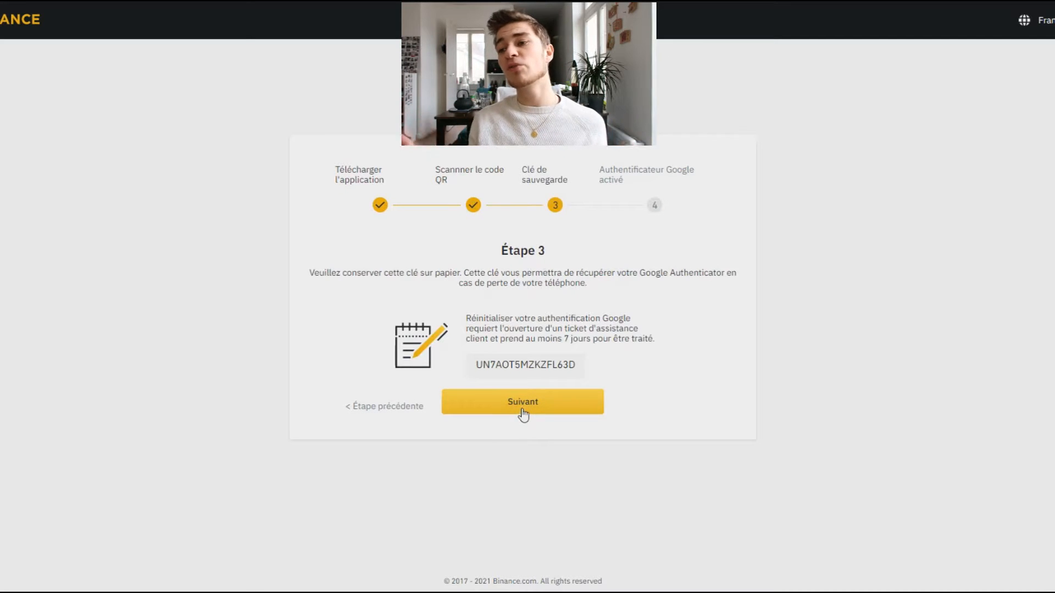
left_click_drag(472, 367, 568, 382)
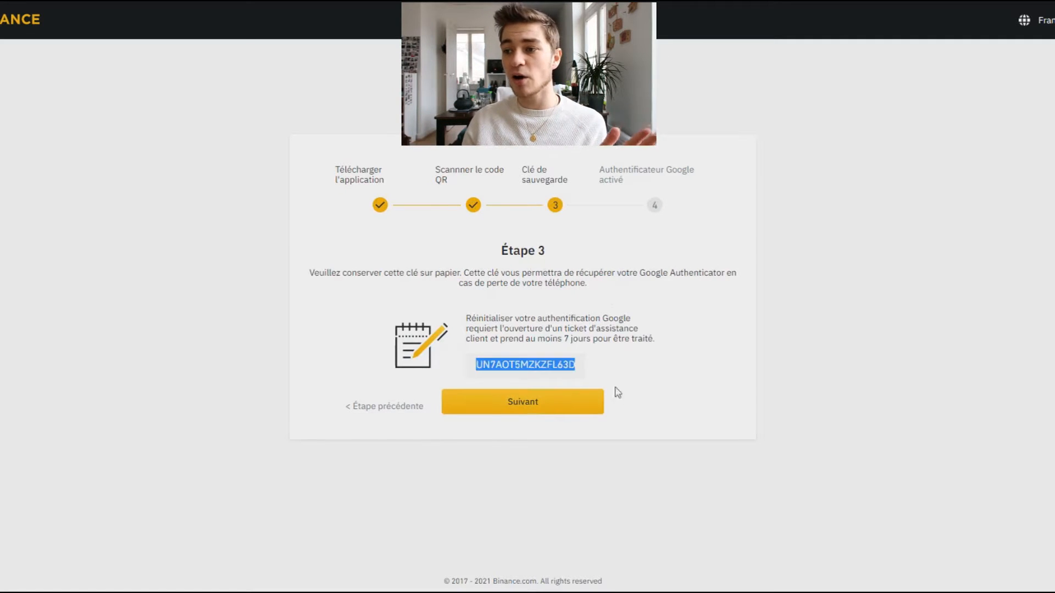
left_click(596, 411)
left_click(558, 329)
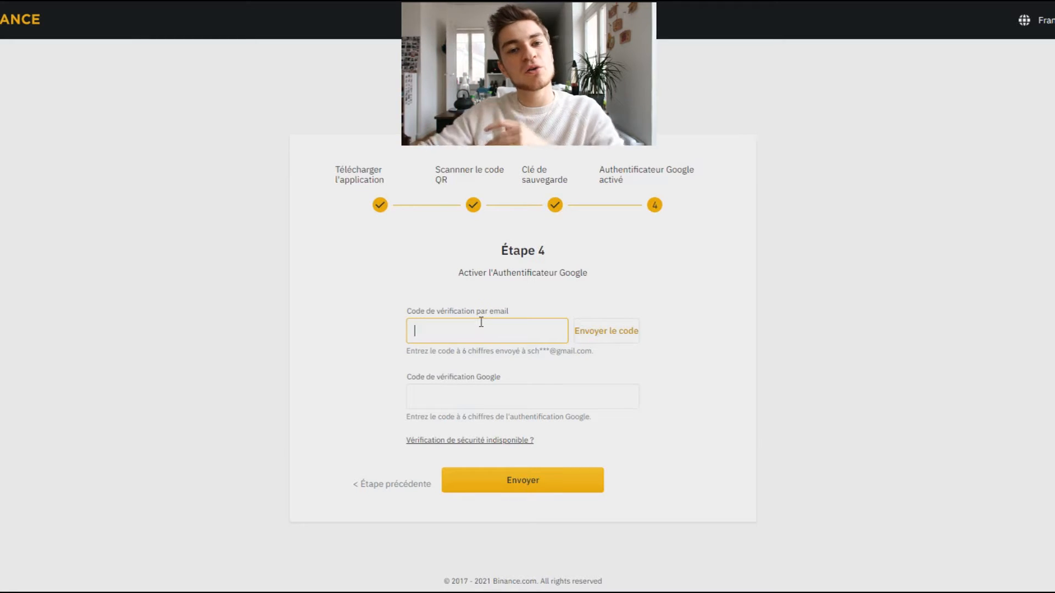
left_click(114, 145)
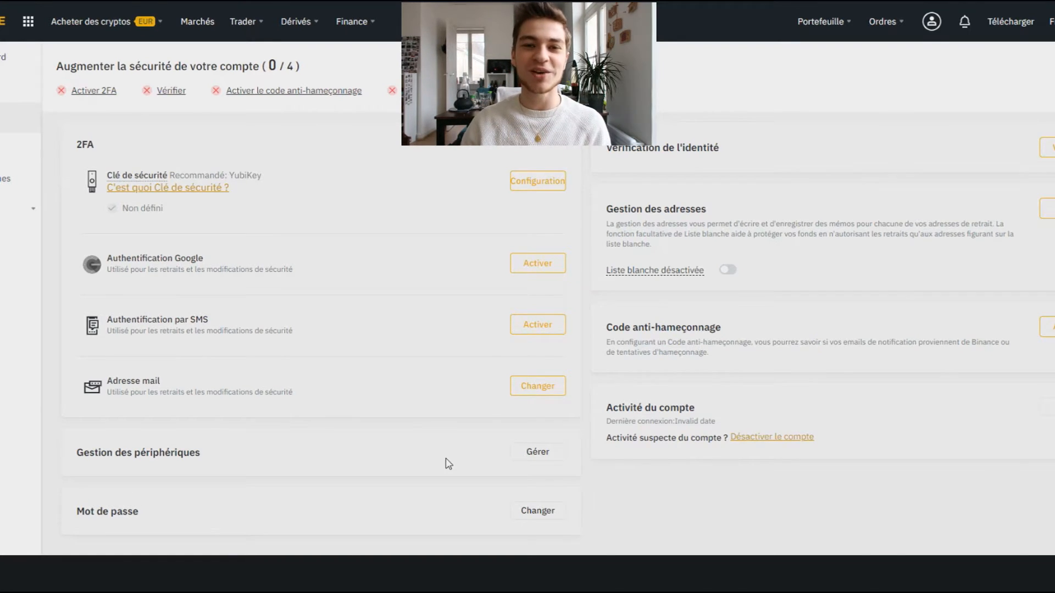
Open the page for buying crypto by bank card in EUR and view the list of coins on offer
left_click(197, 22)
mouse_move(78, 25)
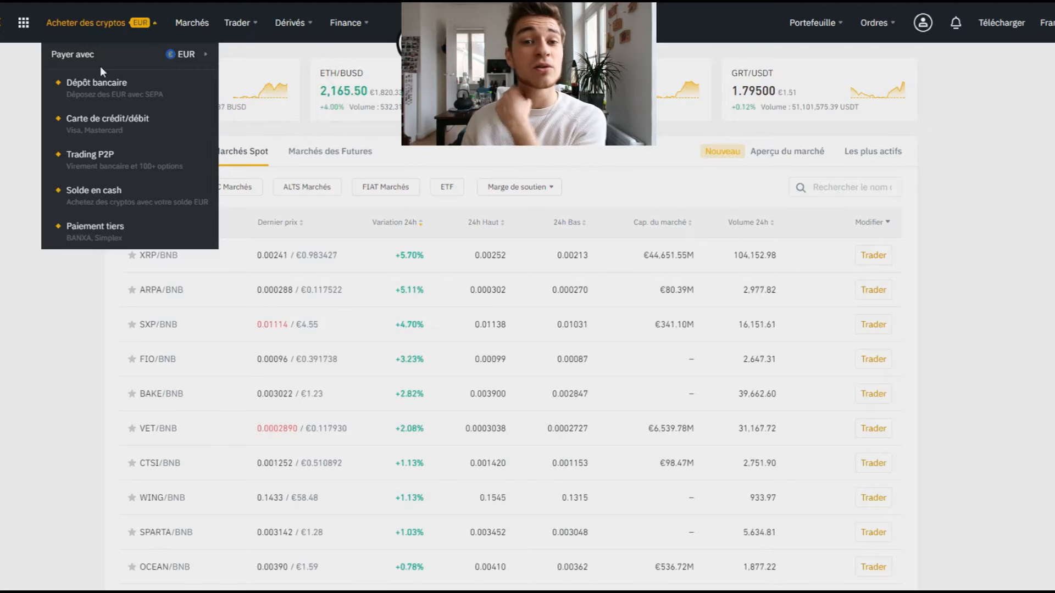
left_click(100, 66)
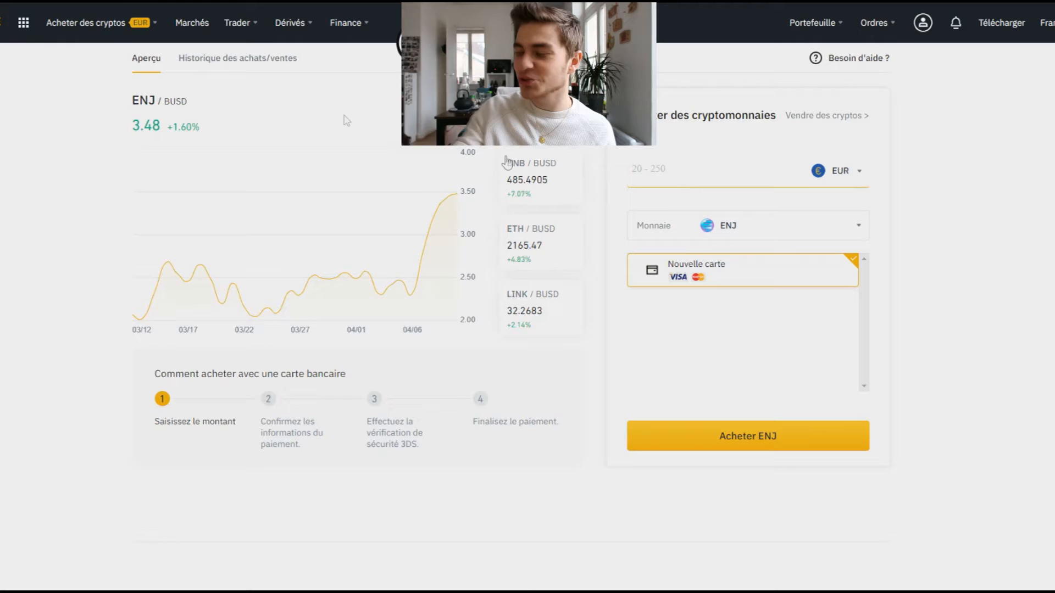
mouse_move(153, 40)
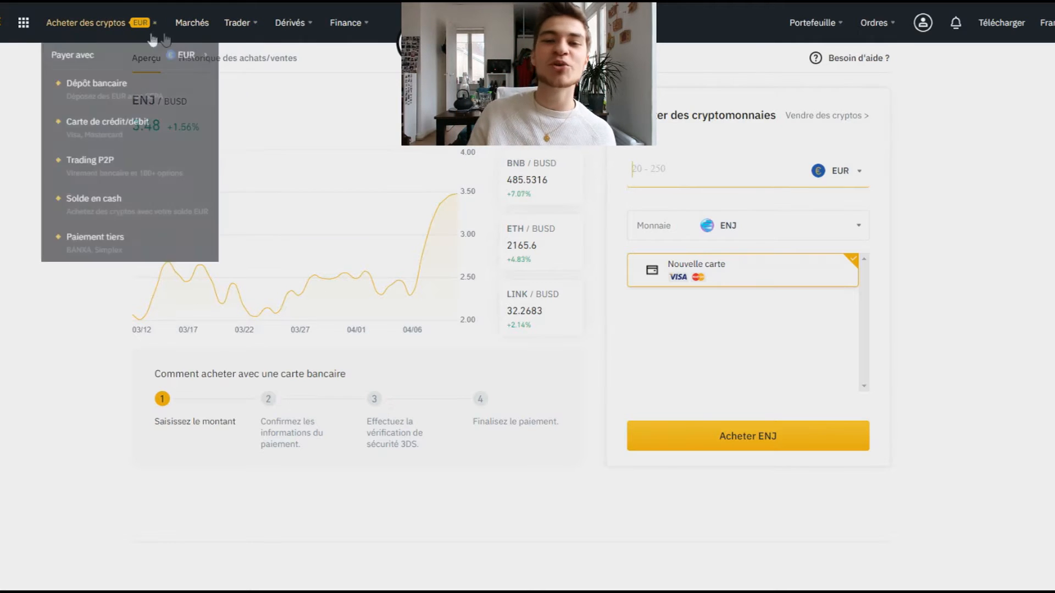
left_click(742, 226)
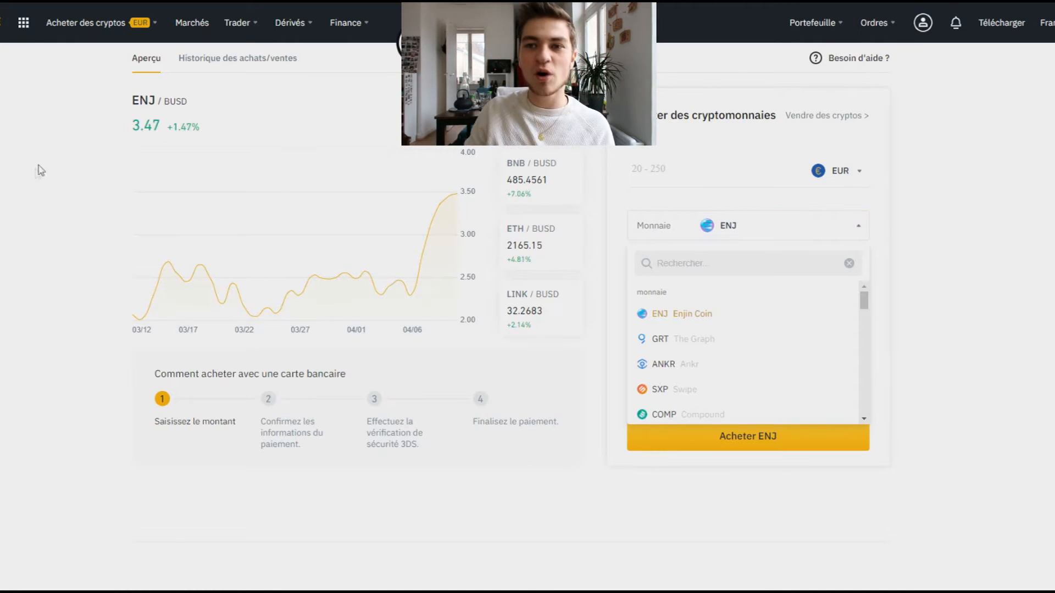
Open the EUR bank deposit page and view its payment methods
mouse_move(115, 30)
left_click(129, 84)
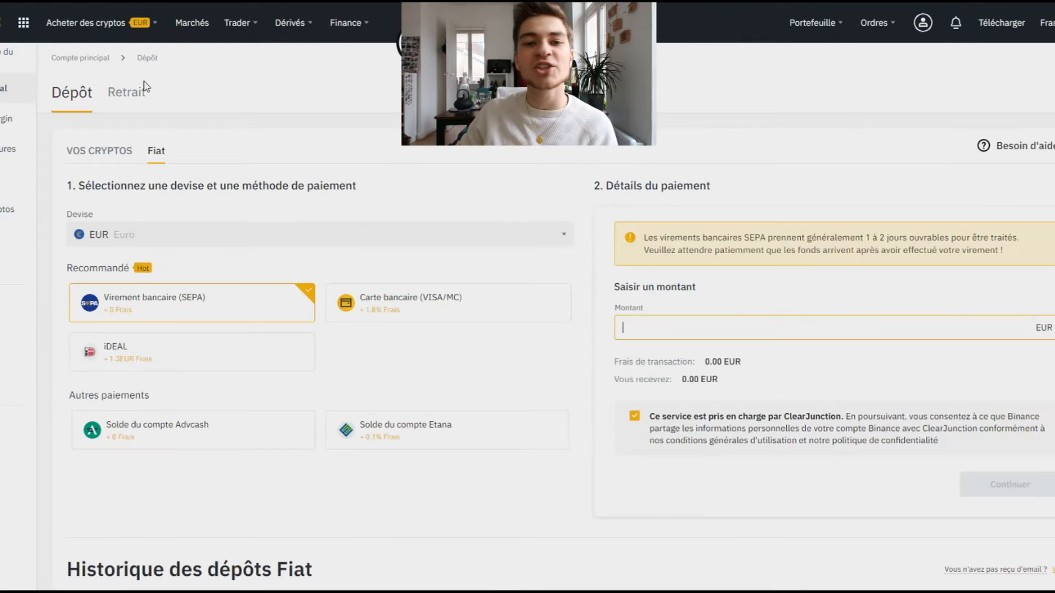
left_click(145, 90)
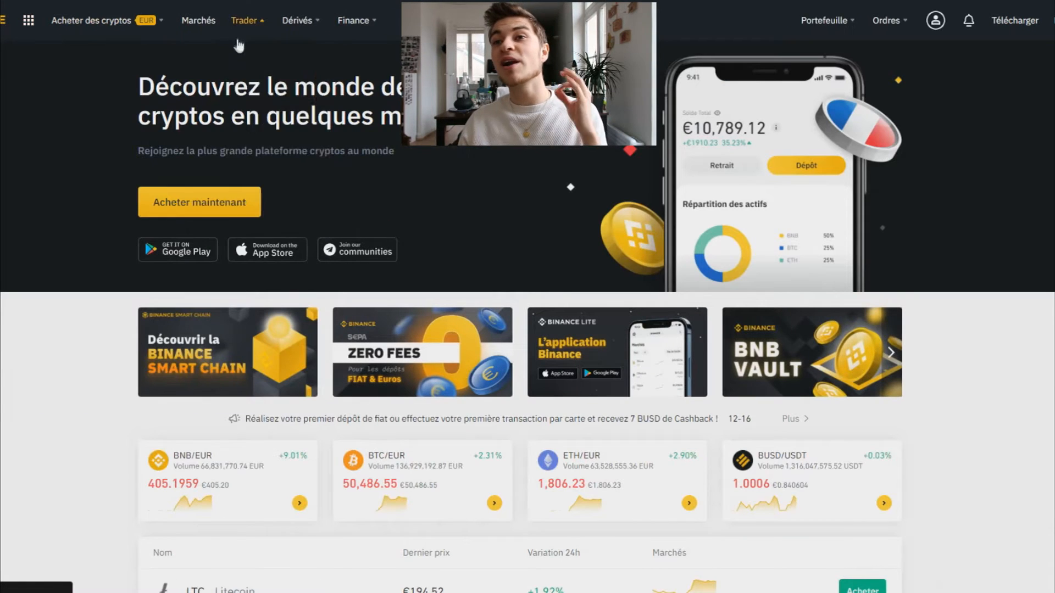
Open the Convertir page and enter 100 USDT as the amount to convert to BTC
mouse_move(244, 22)
left_click(265, 50)
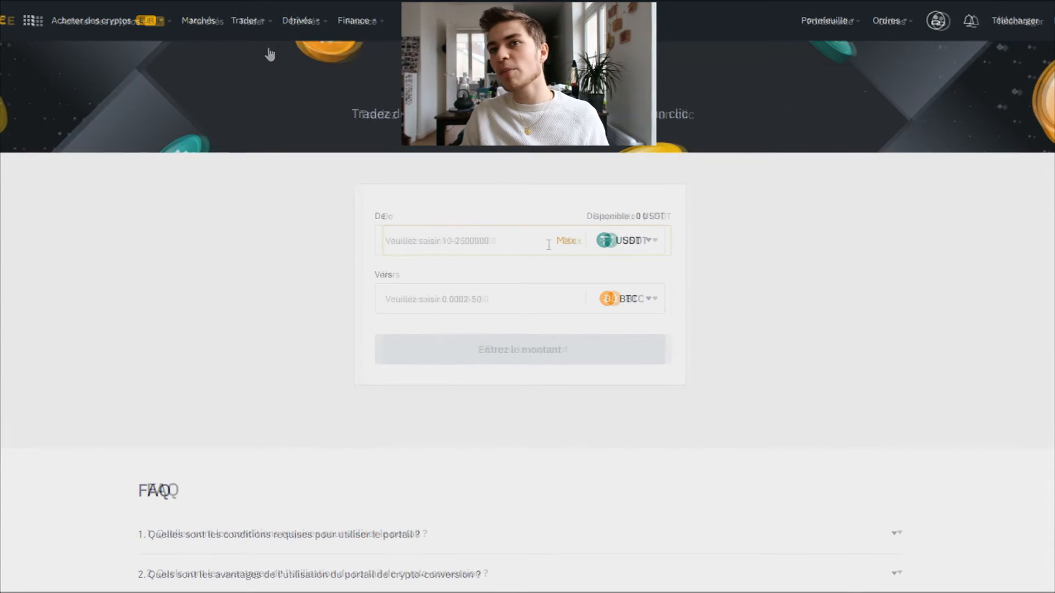
left_click(541, 244)
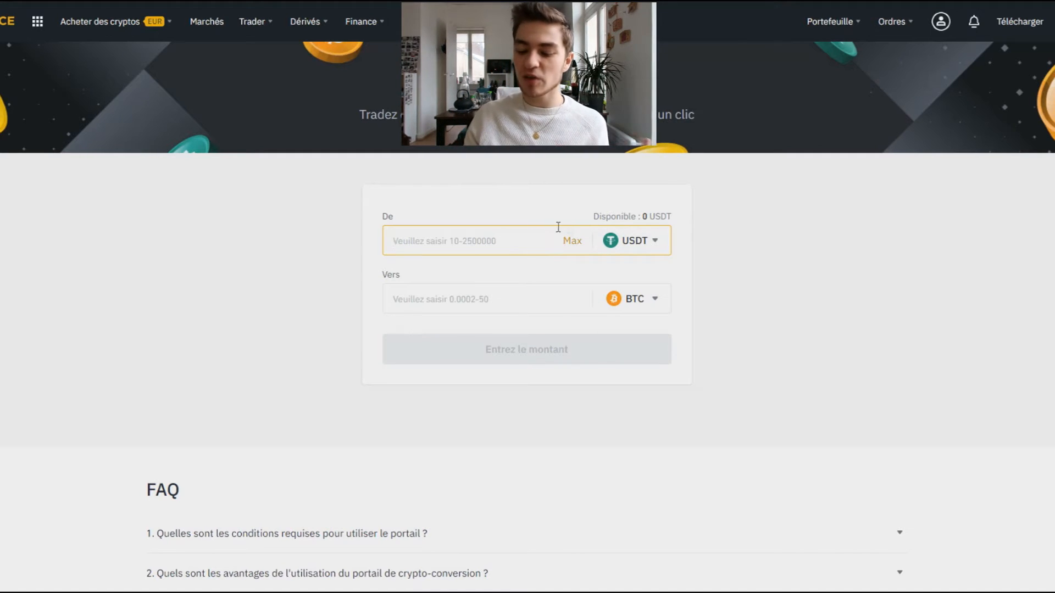
type("100")
left_click(853, 278)
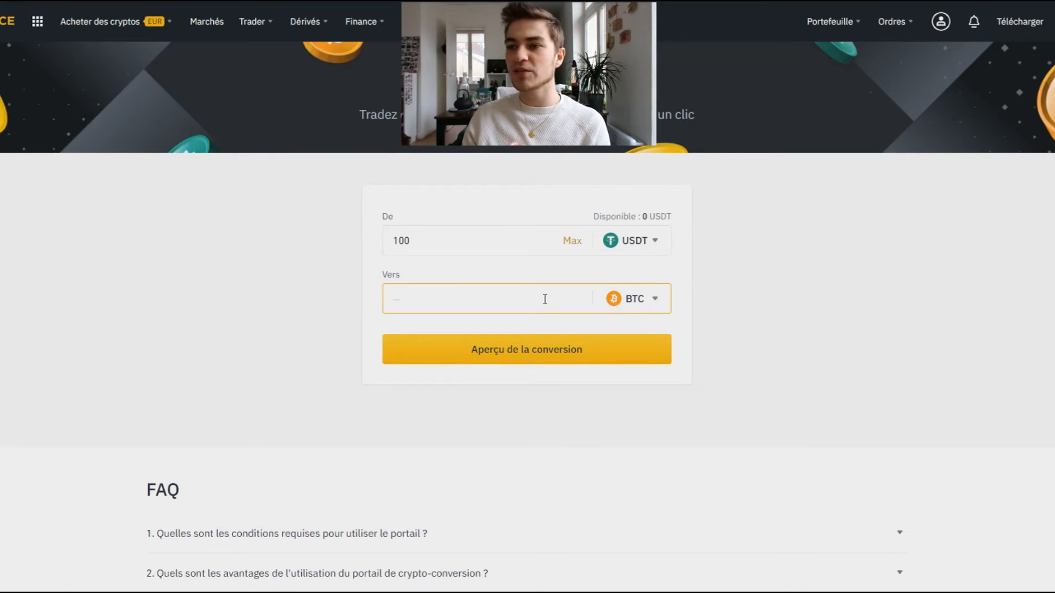
right_click(1005, 409)
Set the amount to receive to 0.112 BTC and preview the conversion from USDT
left_click(431, 305)
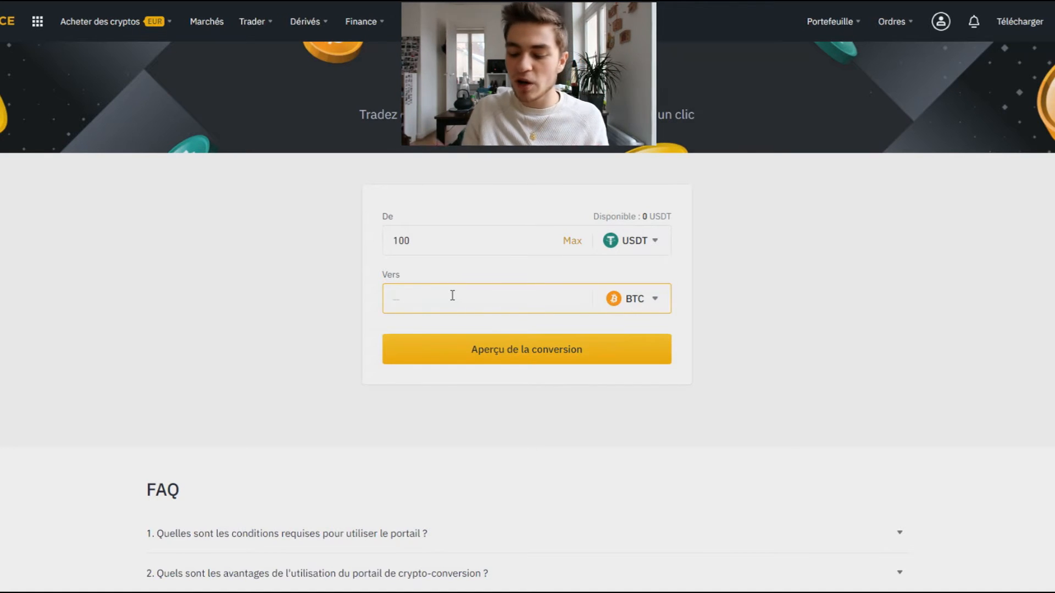
type("0.112")
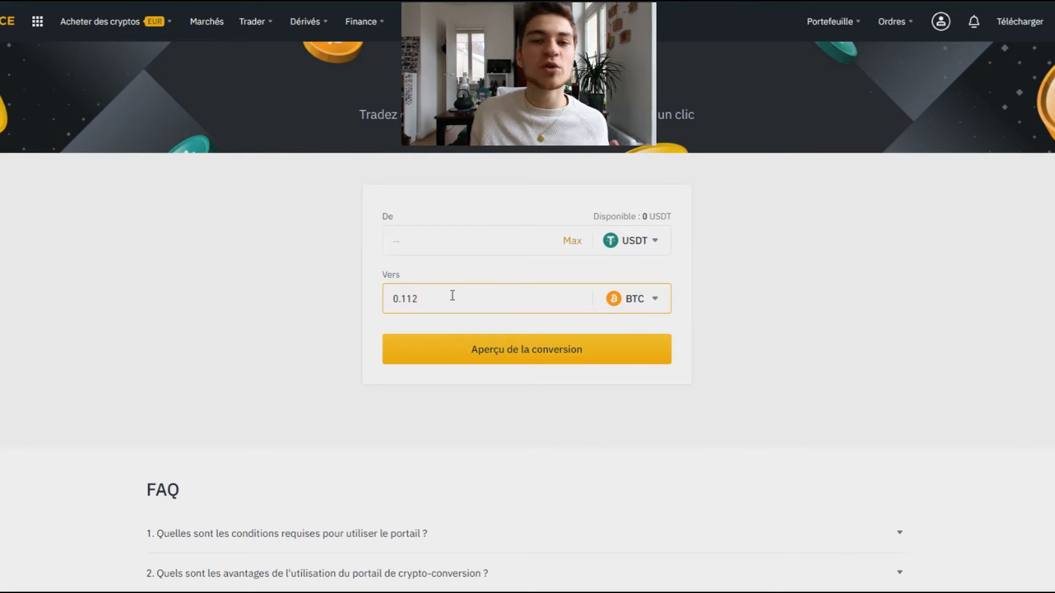
left_click(568, 363)
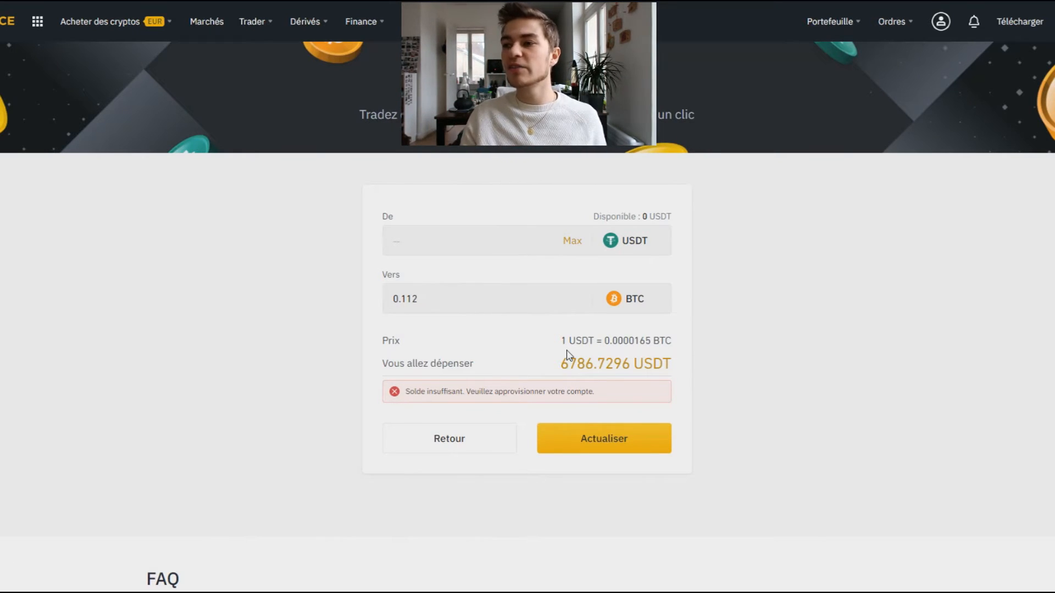
Open the spot markets and view the pairs in the BTC and ALTS categories
mouse_move(132, 22)
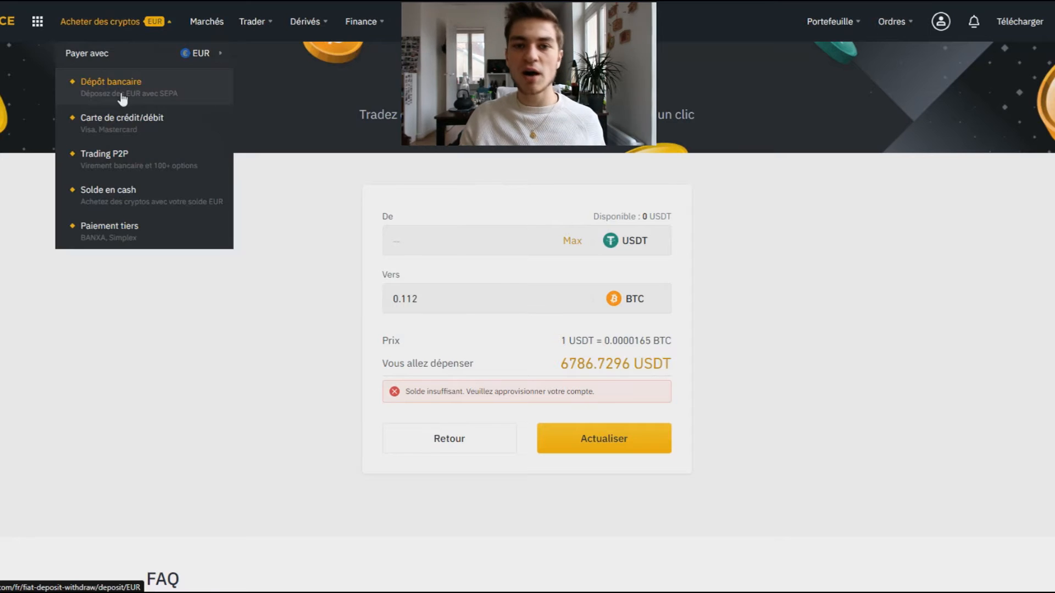
left_click(214, 27)
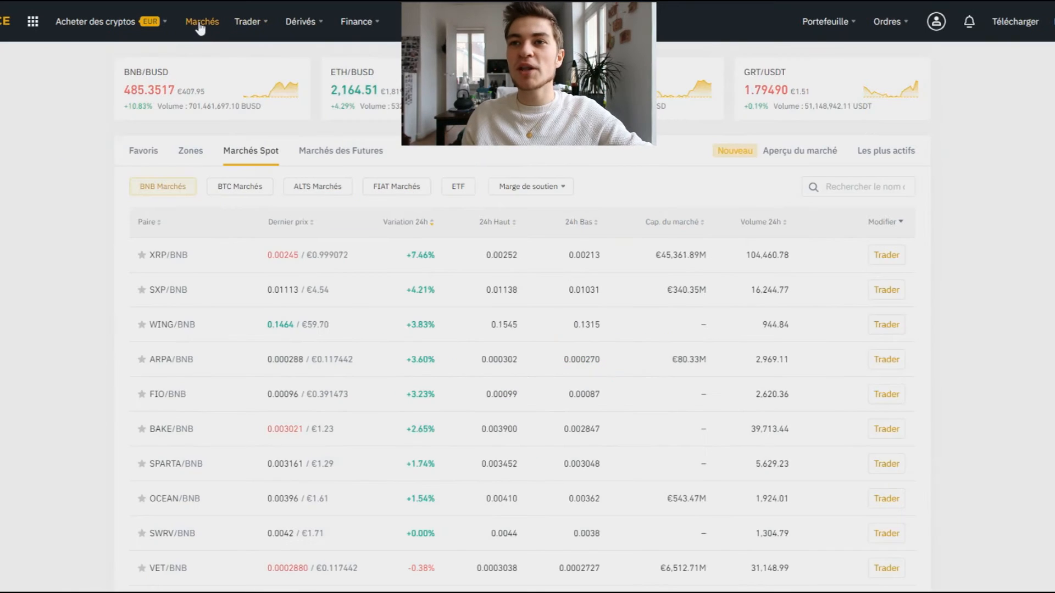
left_click(211, 27)
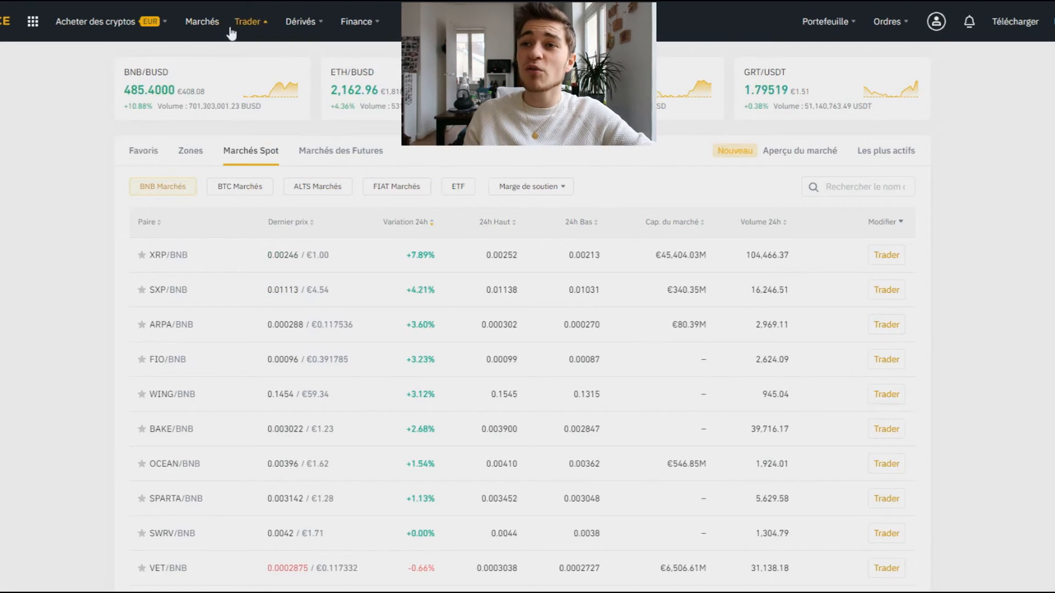
mouse_move(254, 25)
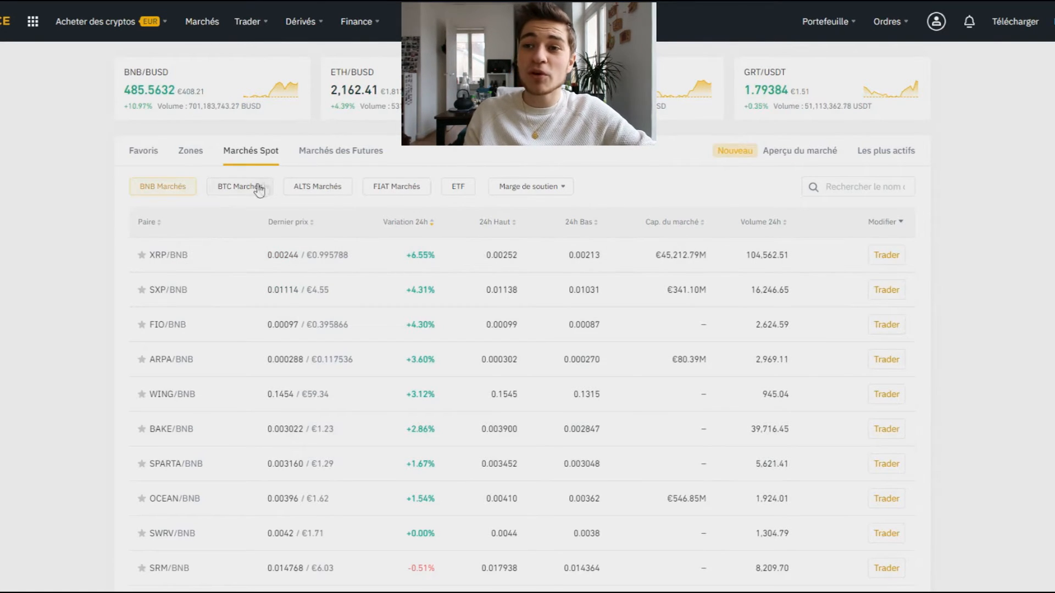
left_click(240, 193)
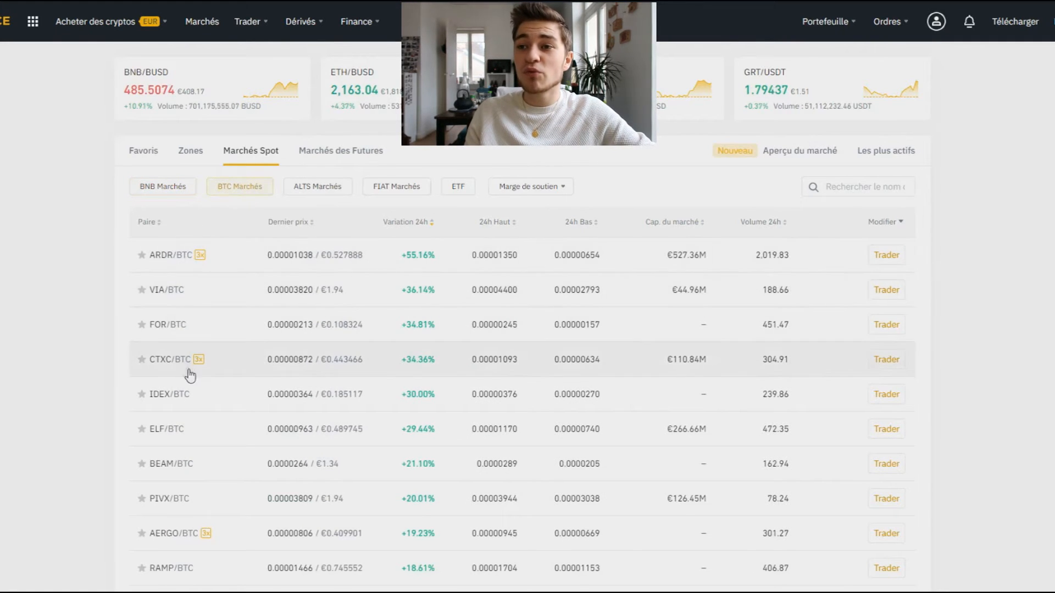
left_click(314, 186)
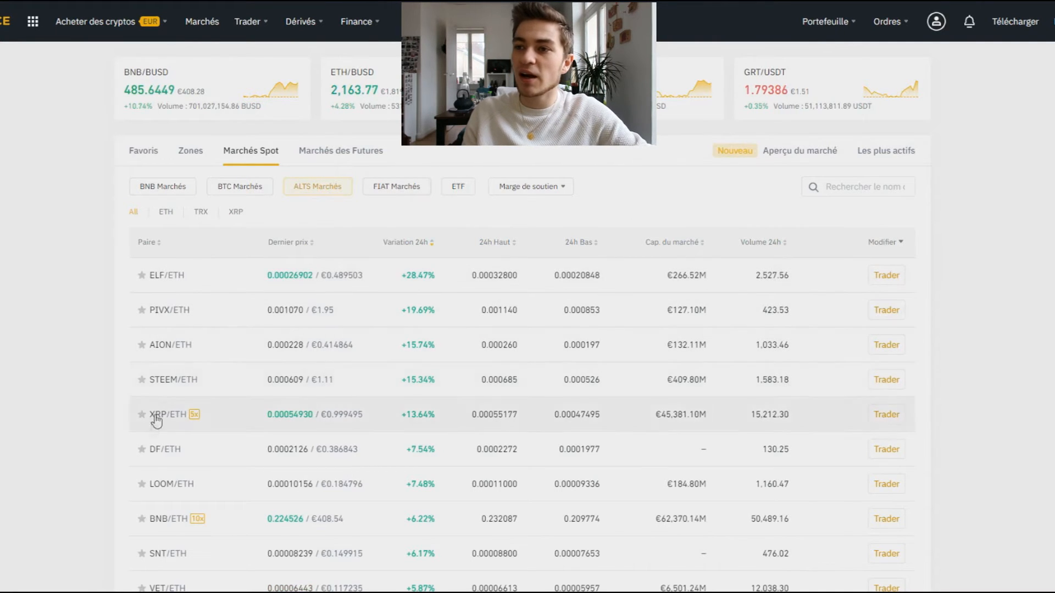
List the FIAT spot markets and open the trading page for the ARDR/USDT pair
left_click(401, 193)
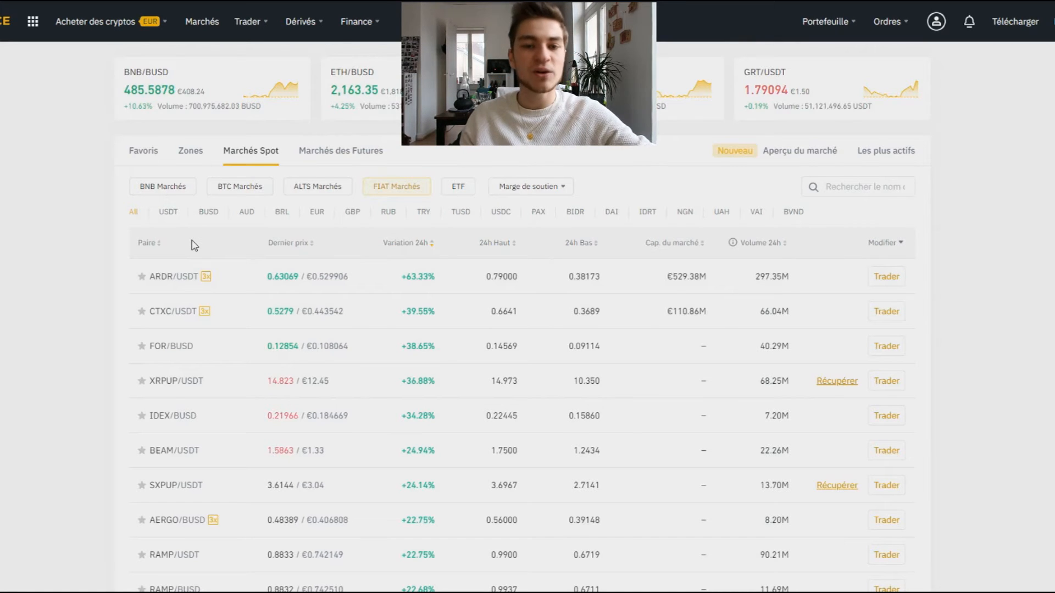
left_click(237, 271)
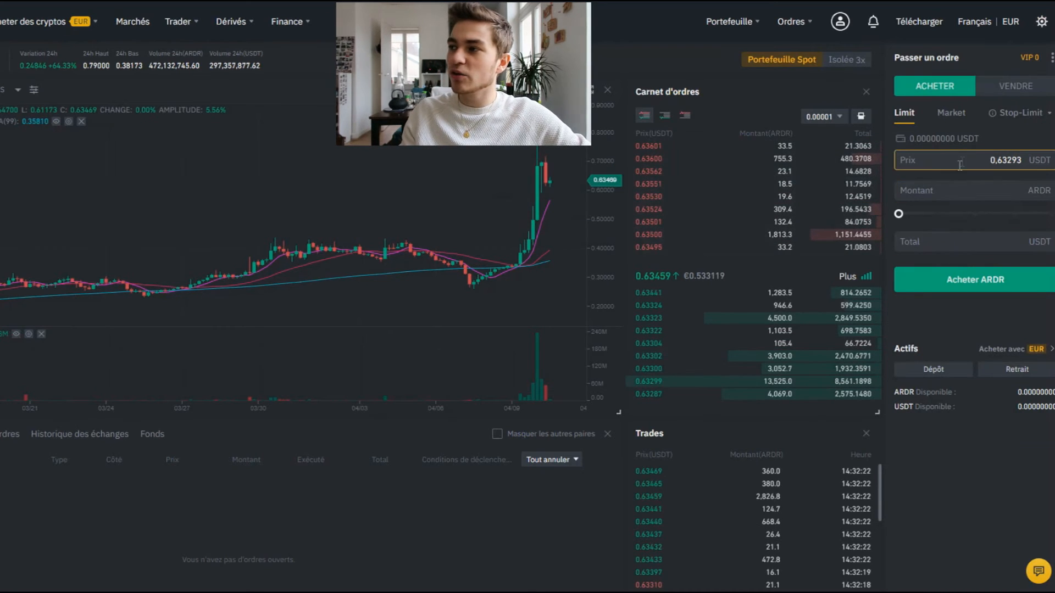
Review the price and amount fields of the ARDR limit buy order and set the amount slider to its midpoint
double_click(1004, 160)
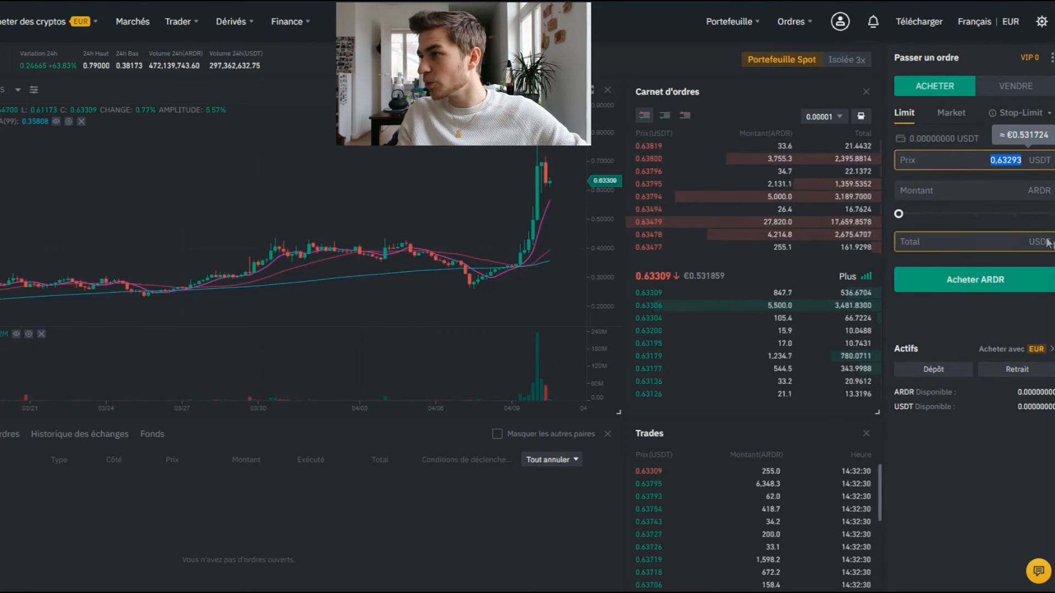
left_click(966, 192)
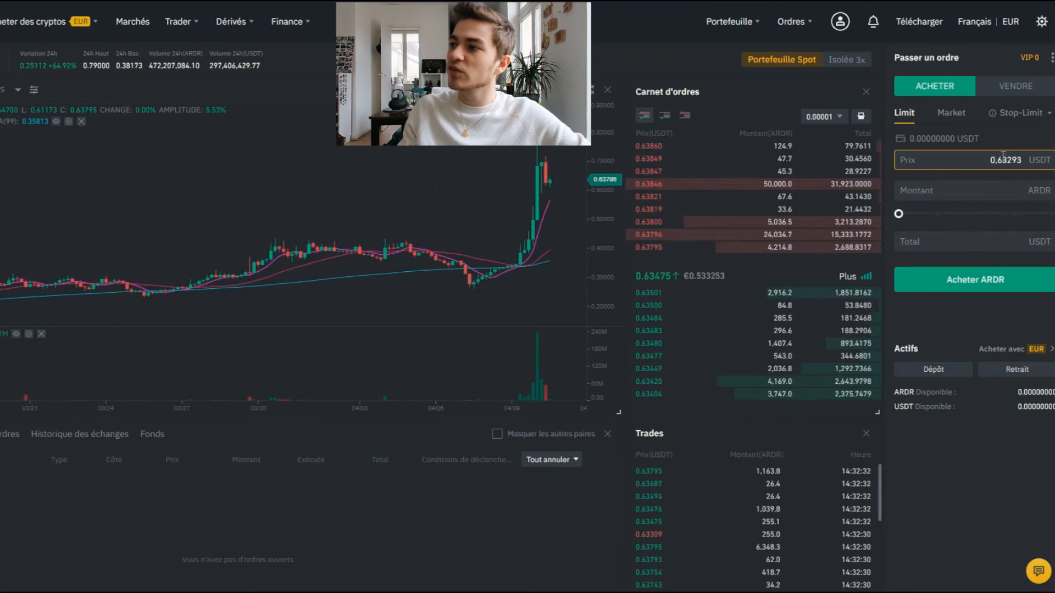
left_click_drag(1004, 158, 1040, 159)
left_click_drag(900, 214, 883, 218)
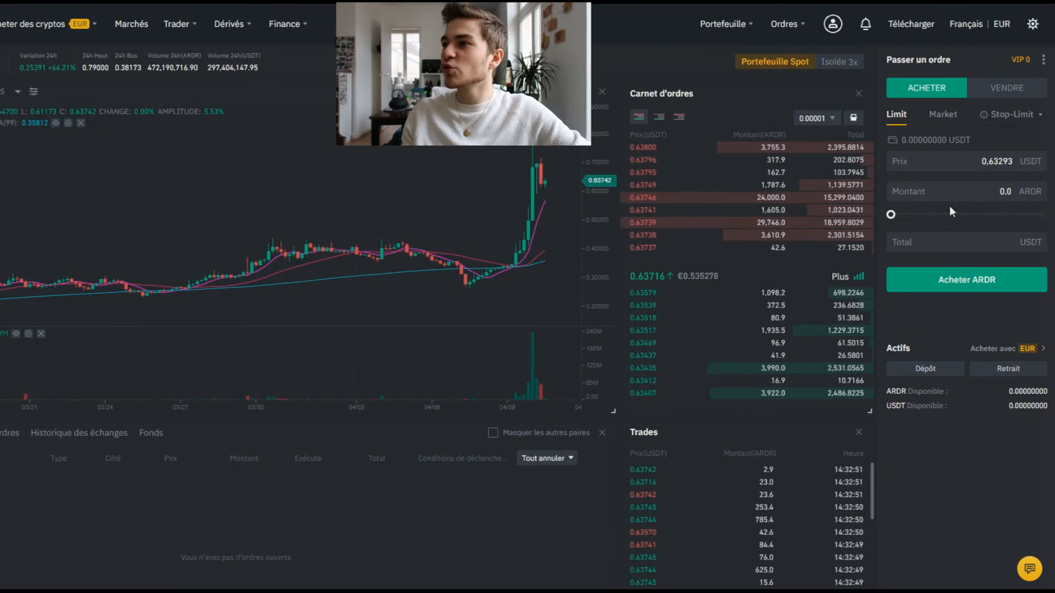
mouse_move(890, 214)
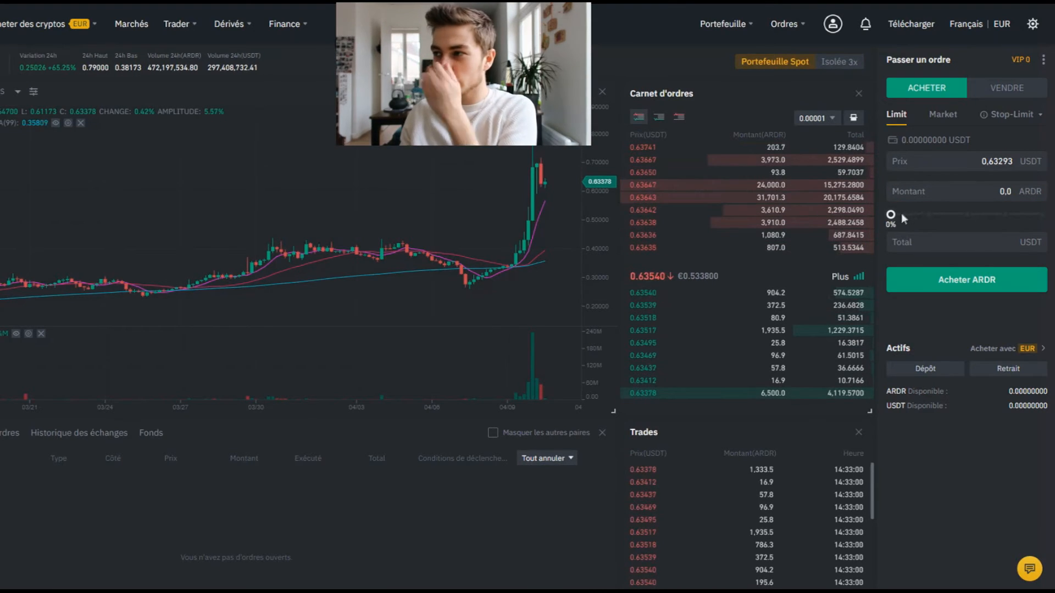
left_click_drag(890, 210, 970, 225)
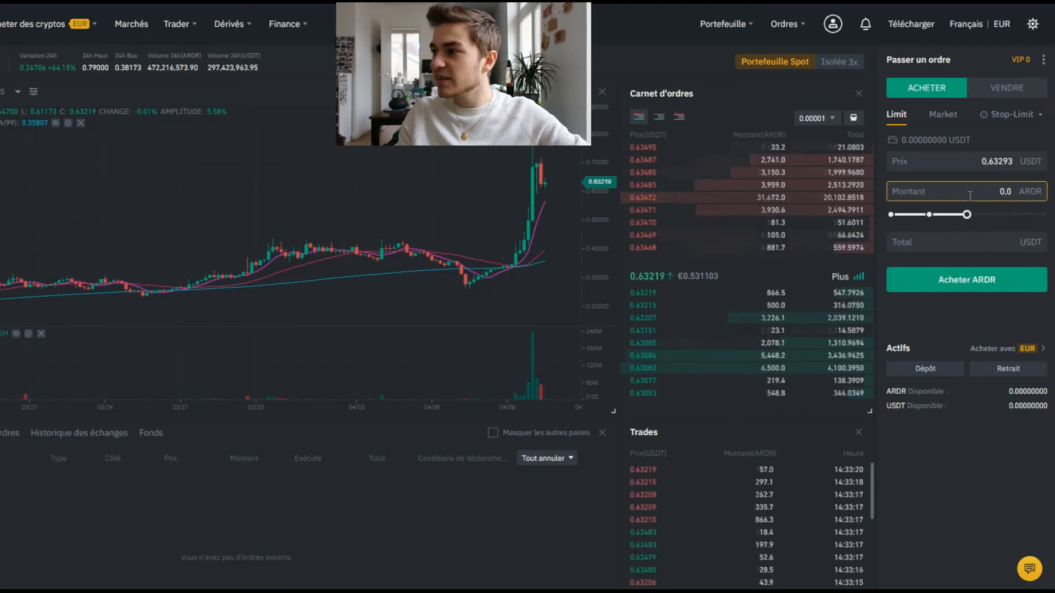
Review the amount, total and price fields of the ARDR limit buy order
left_click(991, 194)
left_click_drag(999, 191, 1031, 196)
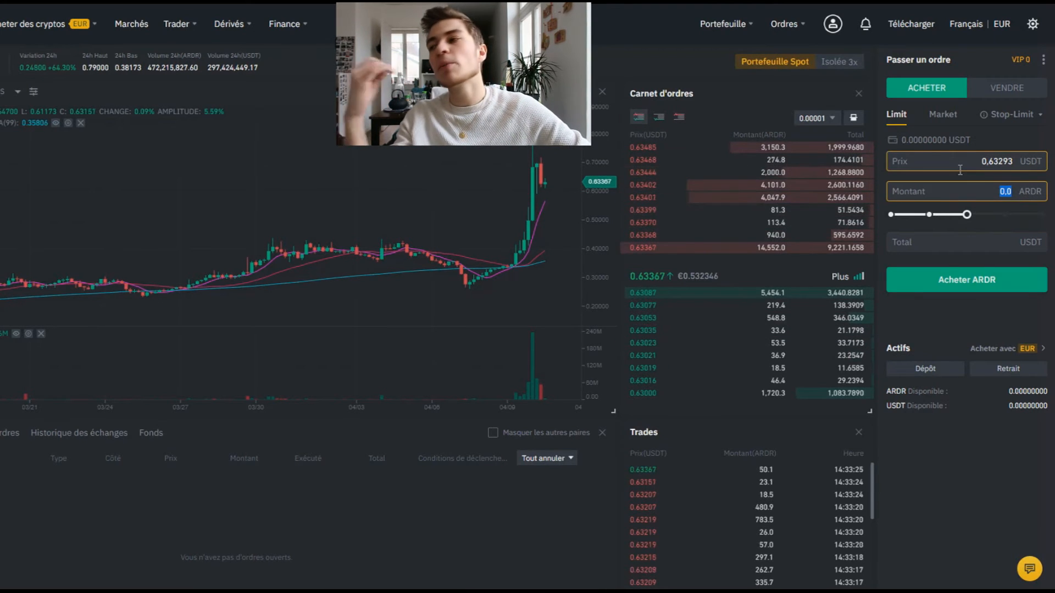
left_click(918, 237)
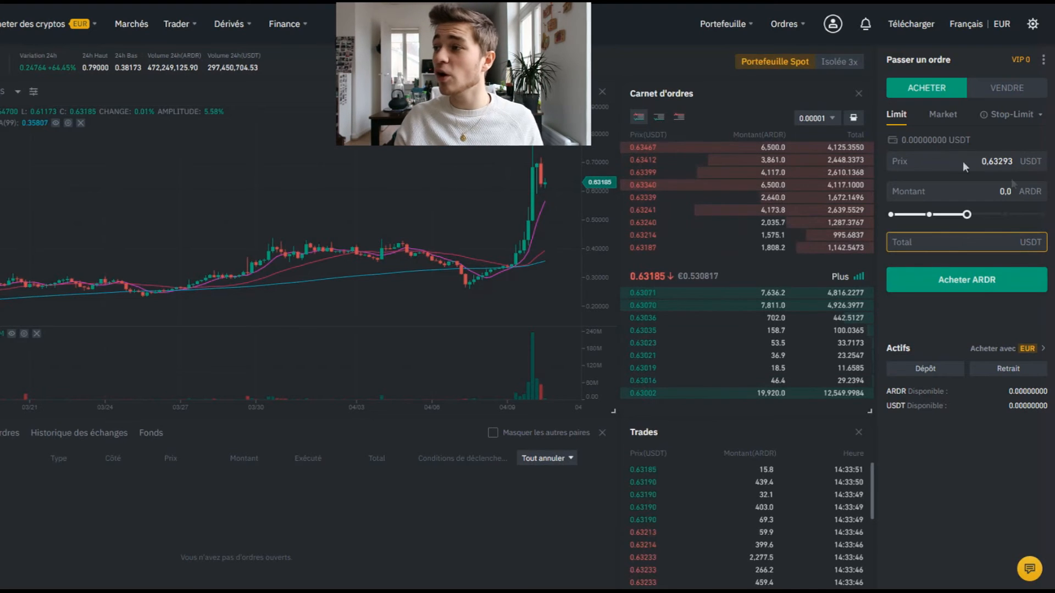
left_click_drag(1021, 161, 981, 161)
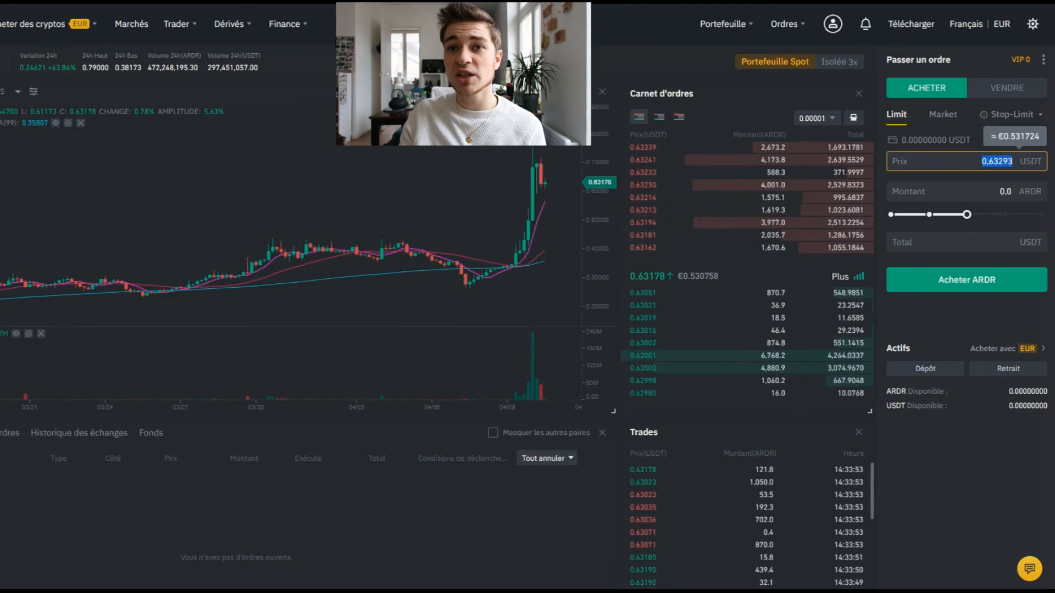
Switch the price chart to the intraday line view and set the limit buy price to 0.625 USDT
left_click(1, 92)
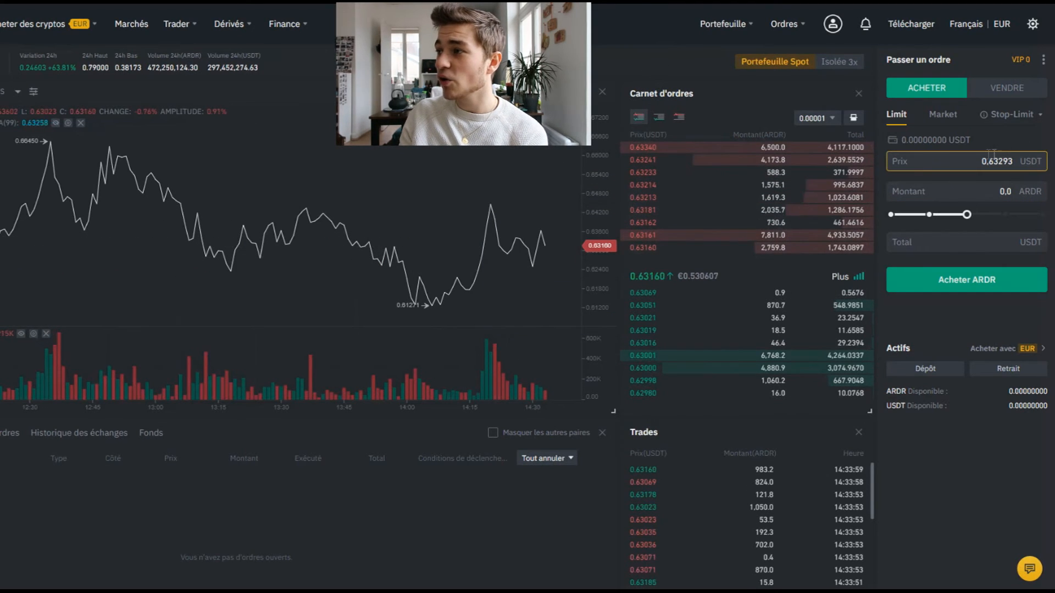
left_click_drag(992, 160, 1015, 161)
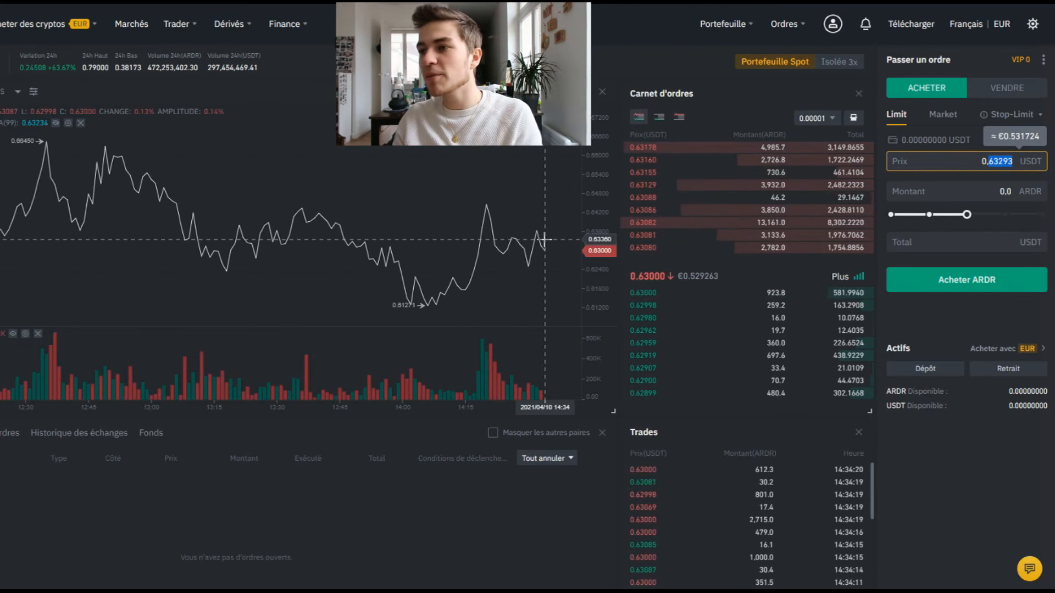
left_click(1010, 157)
key("BackSpace")
key("BackSpace")
key("BackSpace")
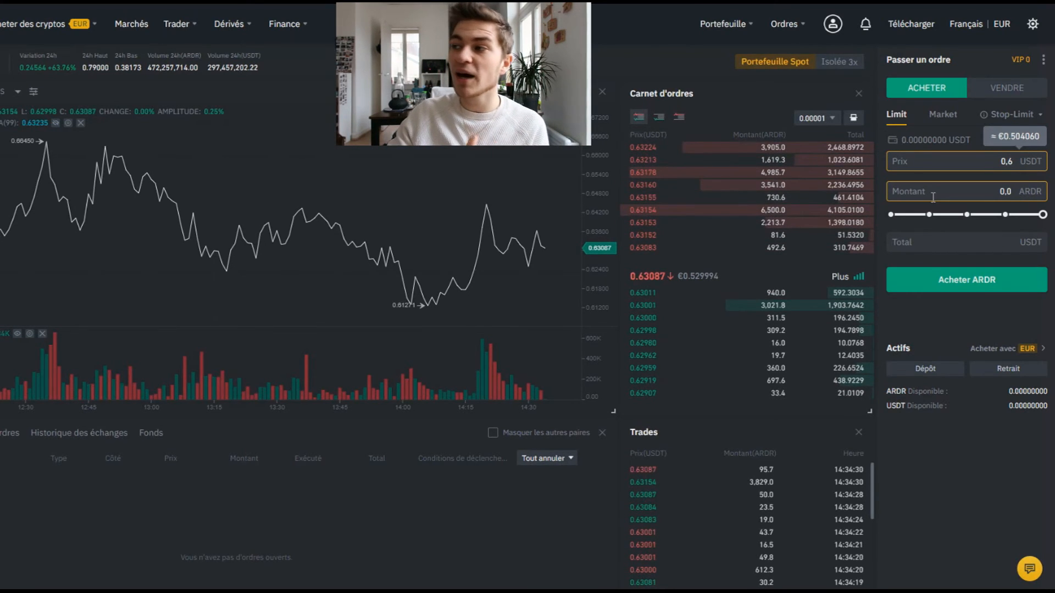
type("25")
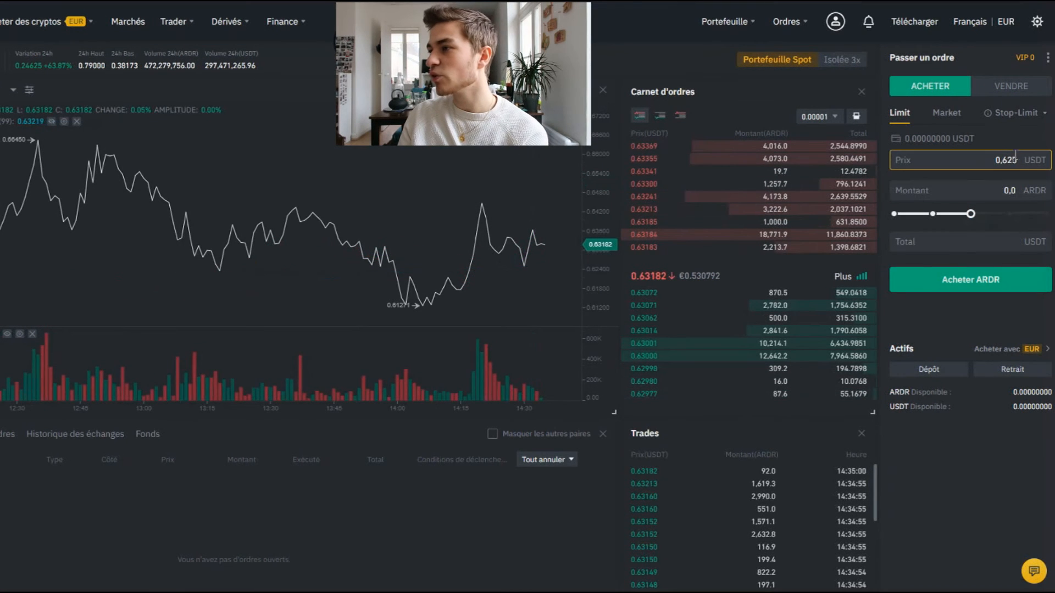
double_click(1005, 160)
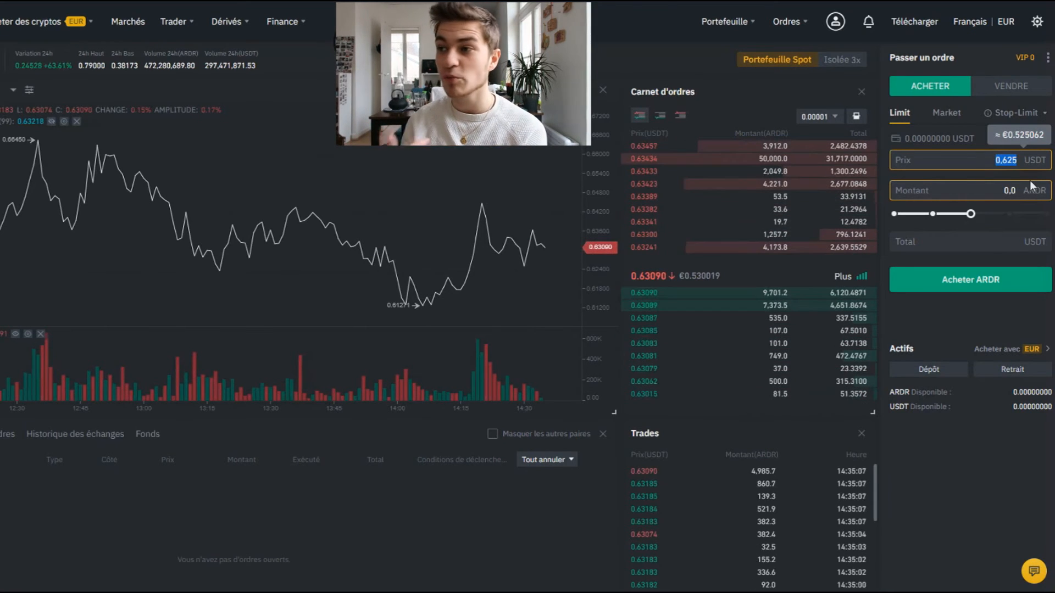
left_click(1008, 161)
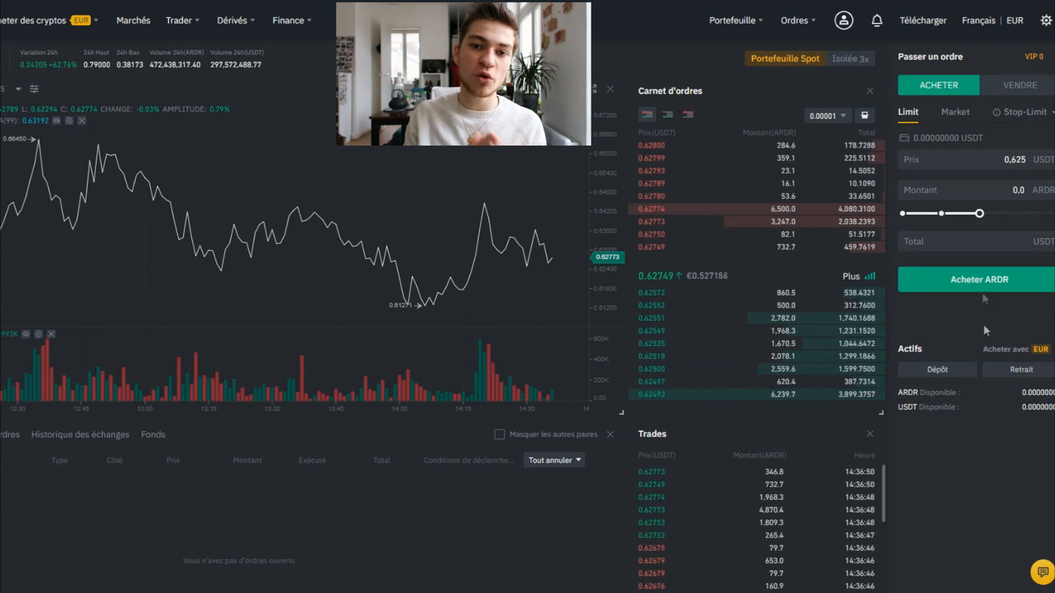
Switch the order form to selling ARDR and set the limit sell price to 0.64 USDT
left_click(1029, 84)
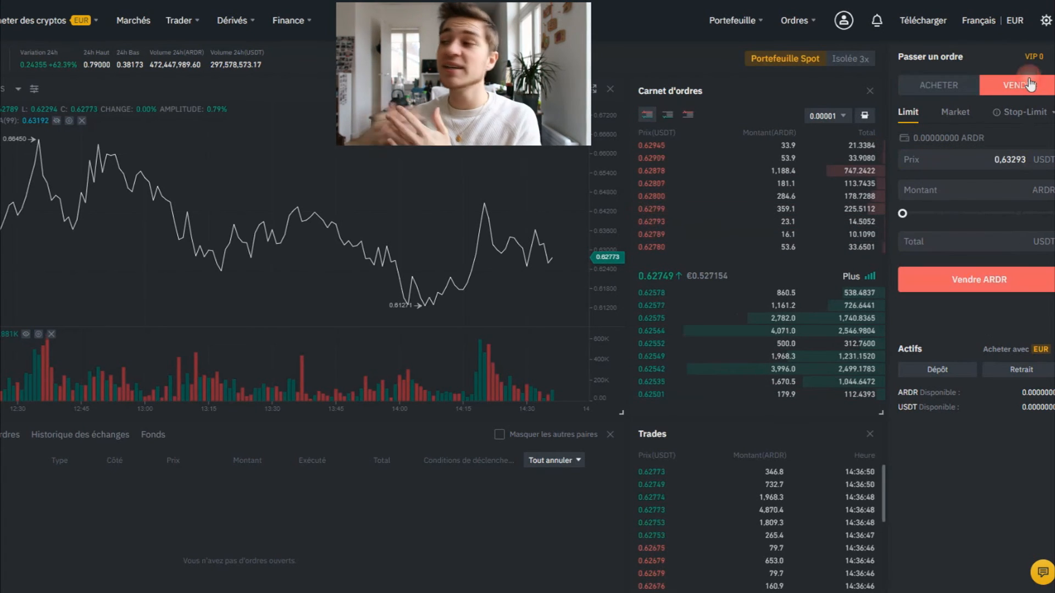
left_click(1002, 158)
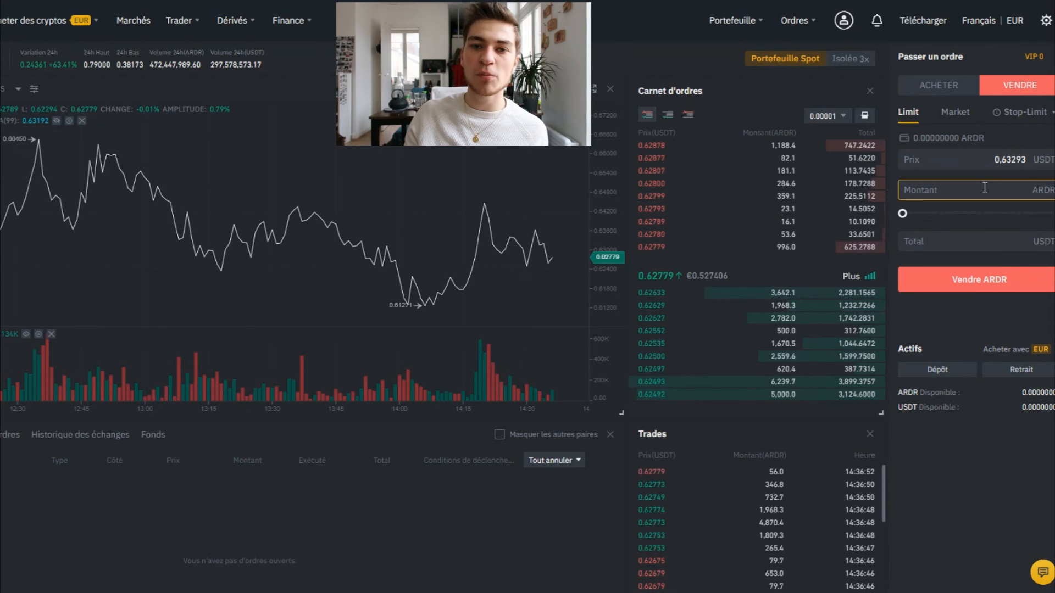
left_click_drag(1013, 156, 1051, 171)
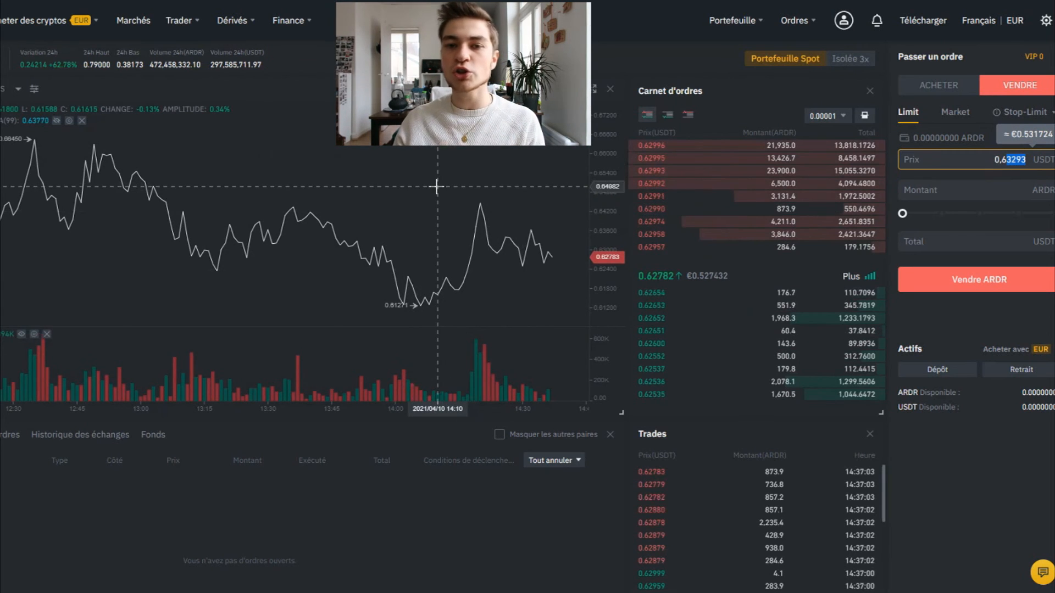
key("BackSpace")
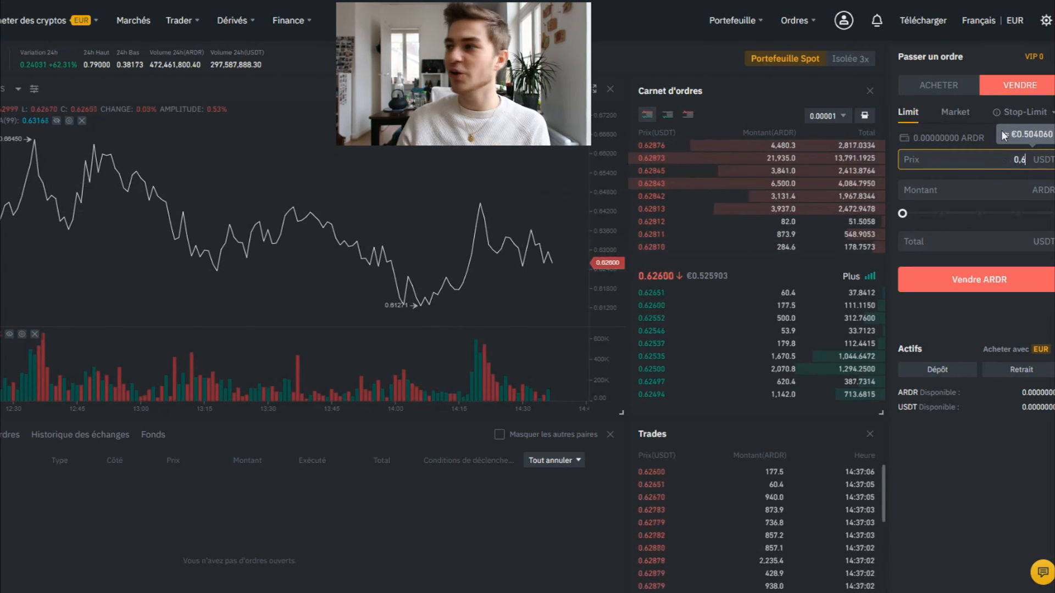
key("BackSpace")
type("8")
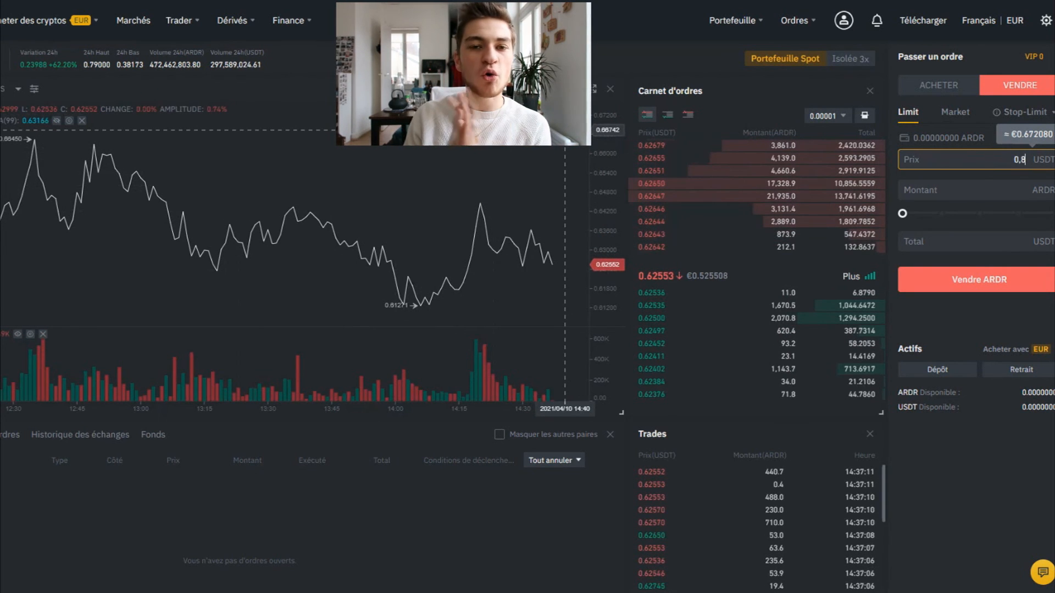
key("BackSpace")
key("BackSpace")
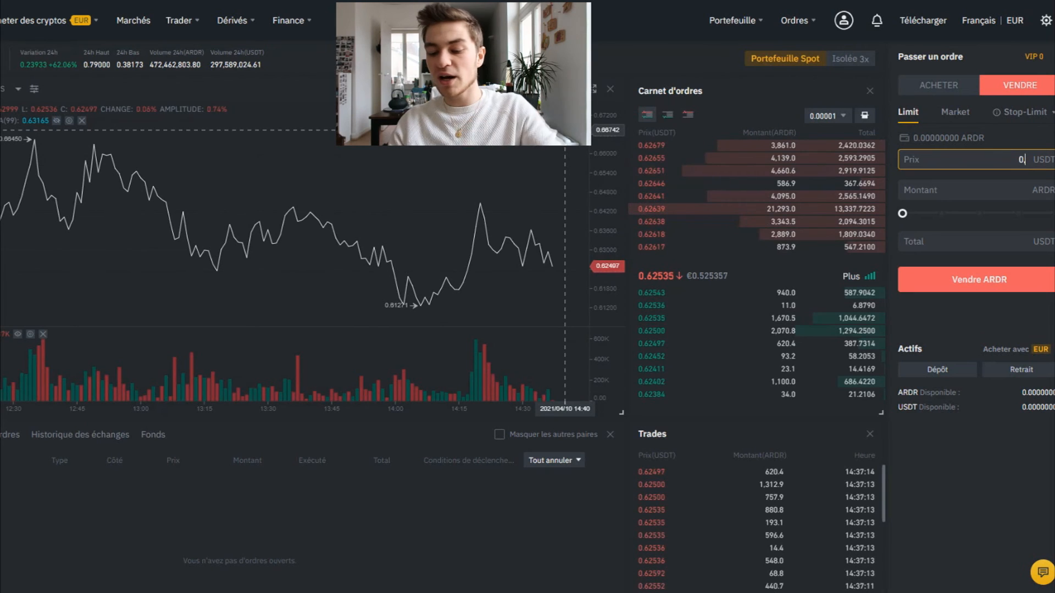
type(",64")
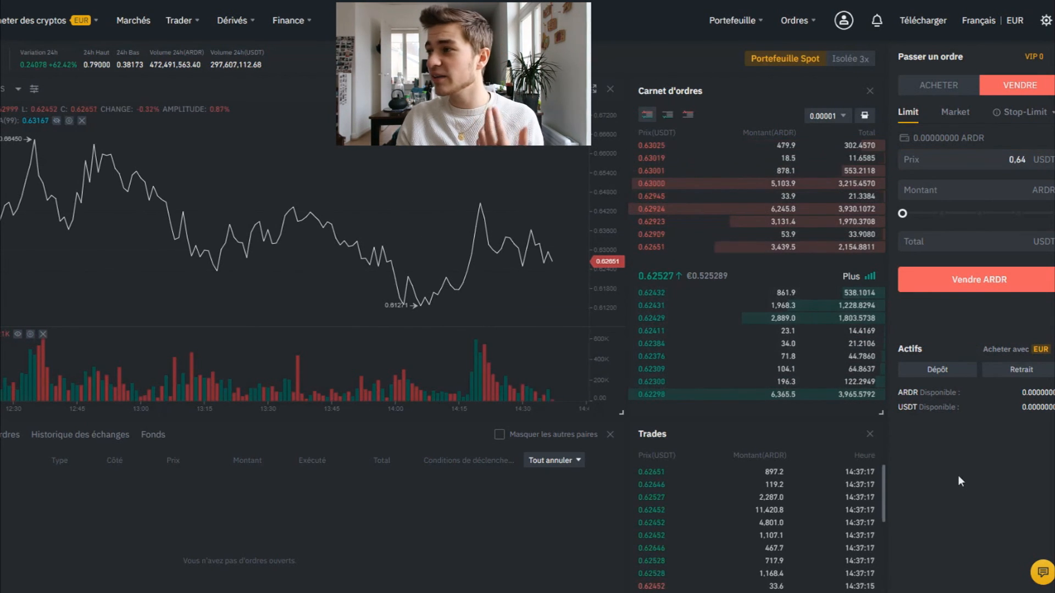
left_click(1017, 195)
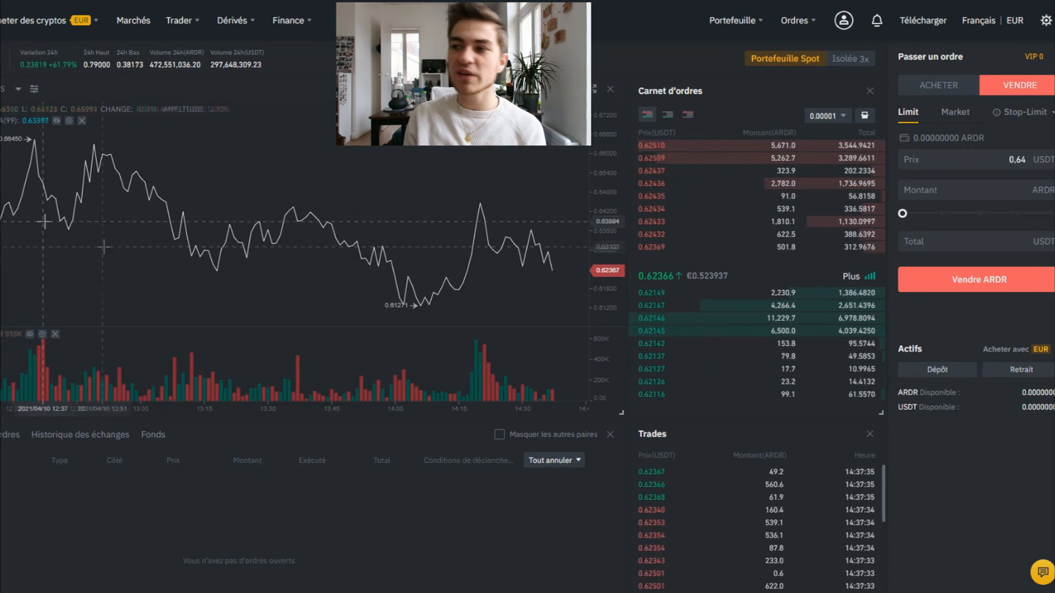
View the ARDR/USDT price chart as candlesticks over longer time intervals, then return to the line view
mouse_move(2, 59)
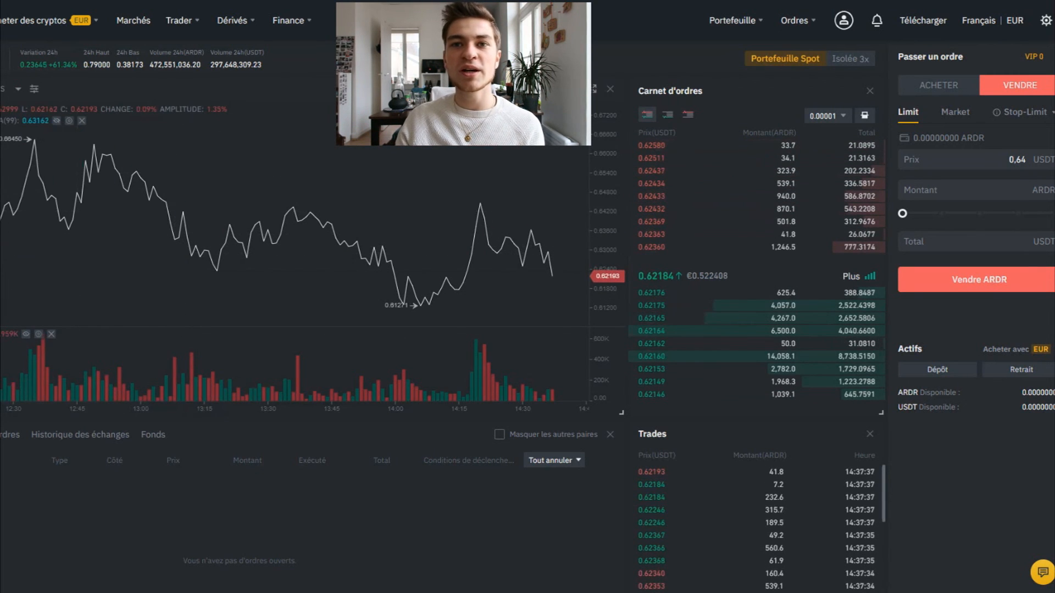
left_click(1, 89)
left_click(1, 89)
left_click(1, 89)
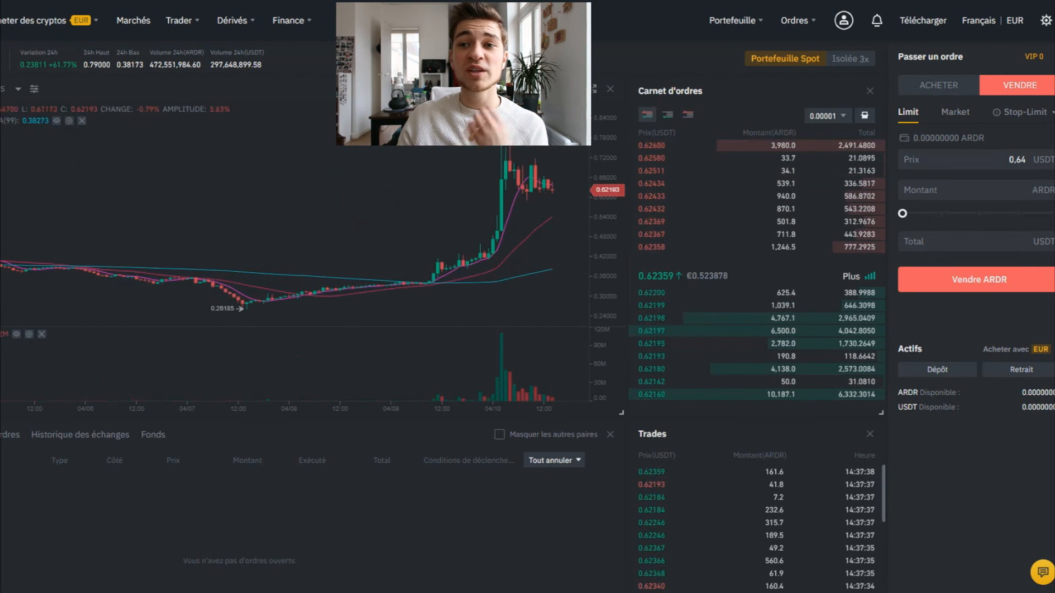
left_click(2, 90)
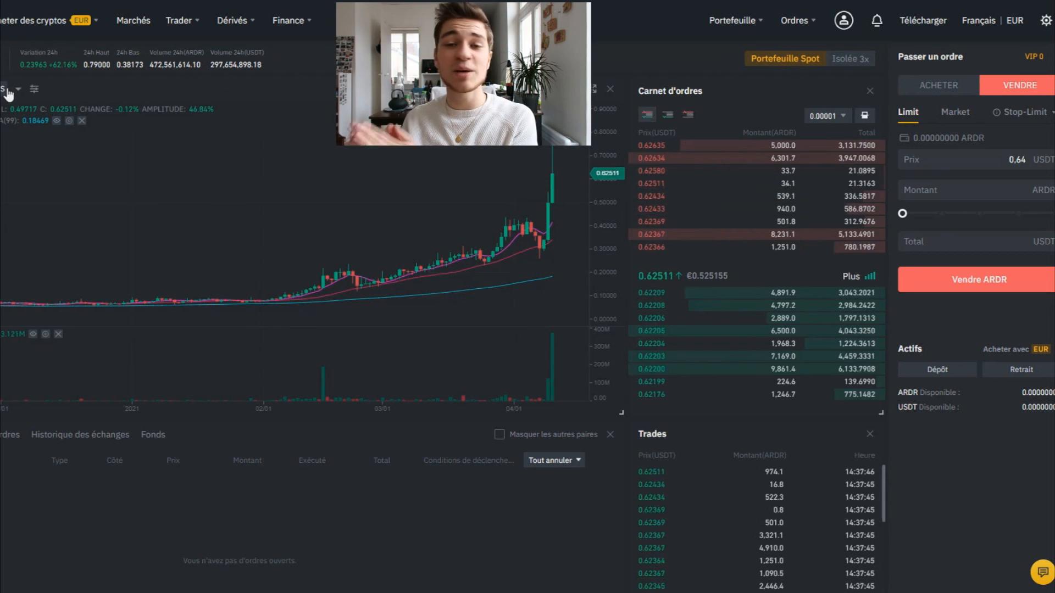
left_click(0, 89)
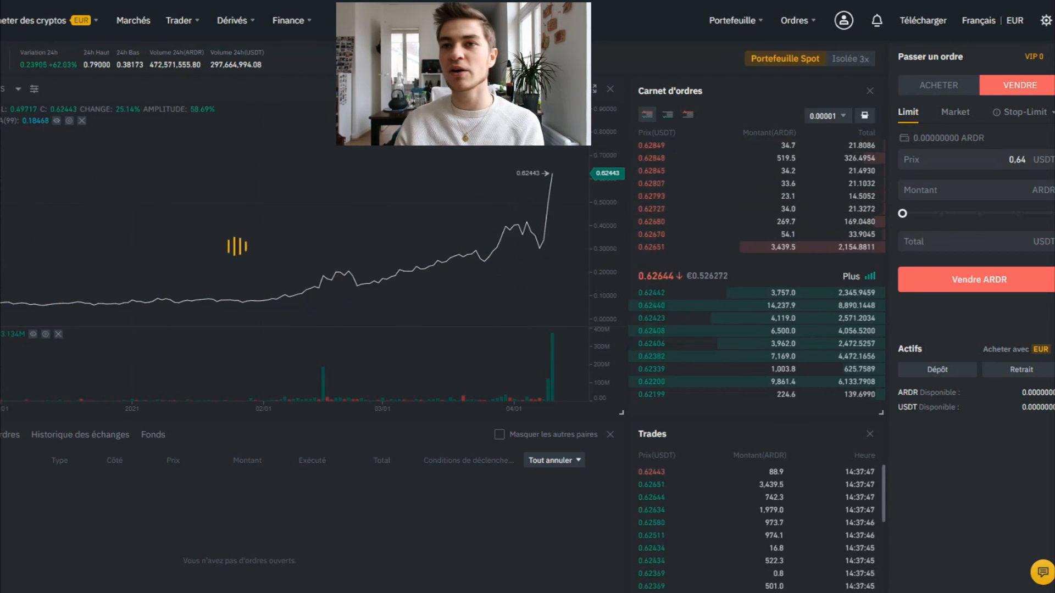